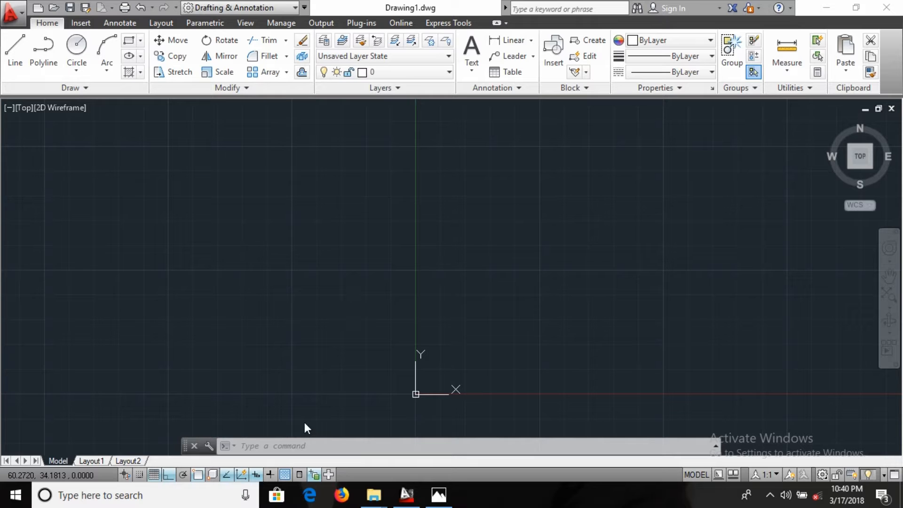
# Draw a circle with a diameter of 20 centred at about (-177, 82), far to the left of the origin
pyautogui.click(288, 446)
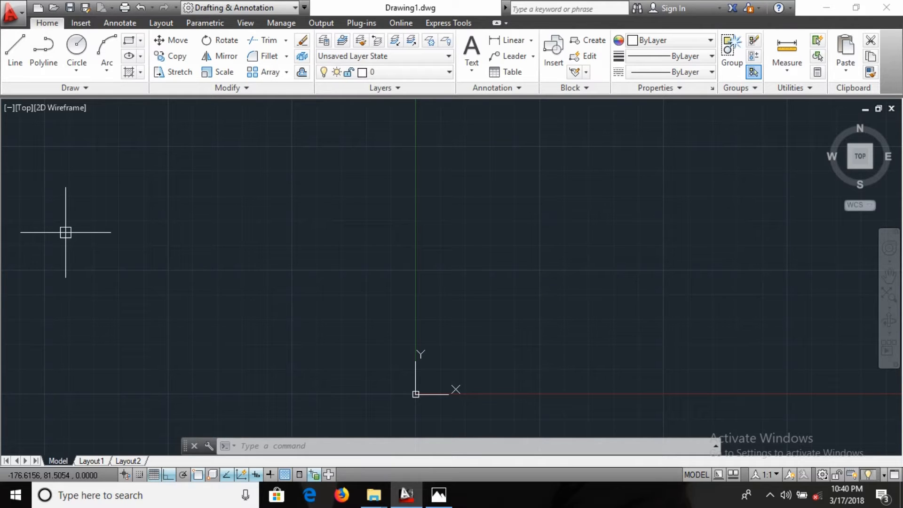
pyautogui.write('c')
pyautogui.press('Return')
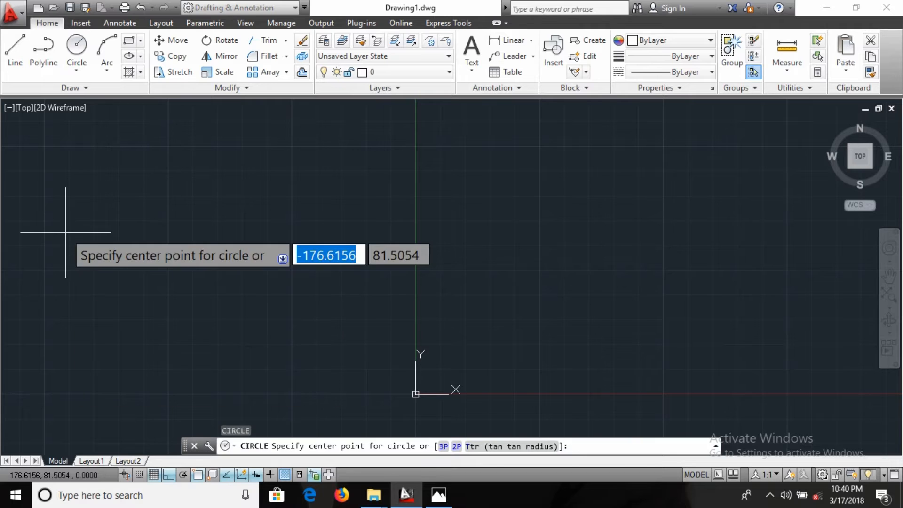
pyautogui.click(65, 232)
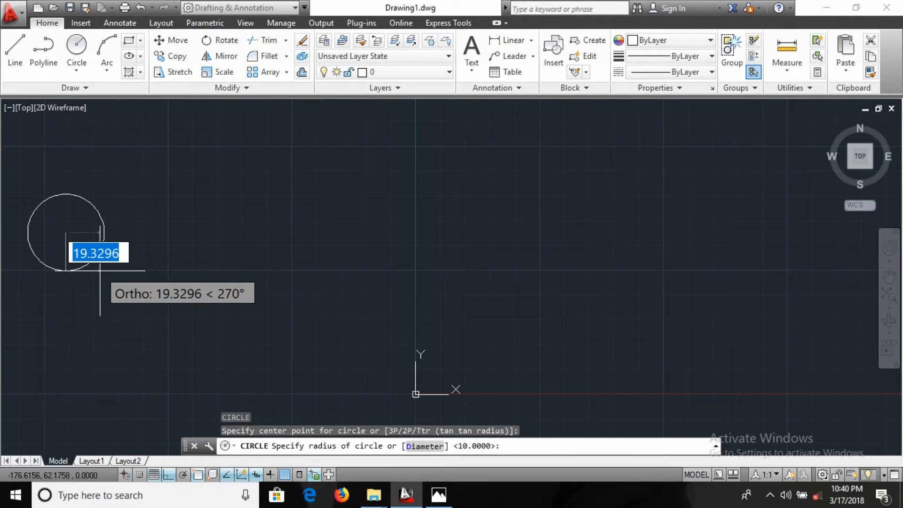
pyautogui.write('d')
pyautogui.press('Return')
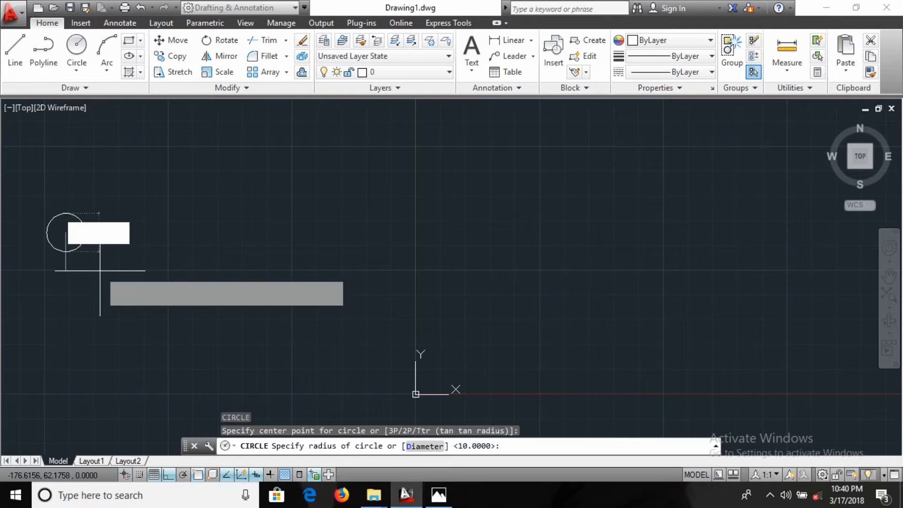
pyautogui.write('20')
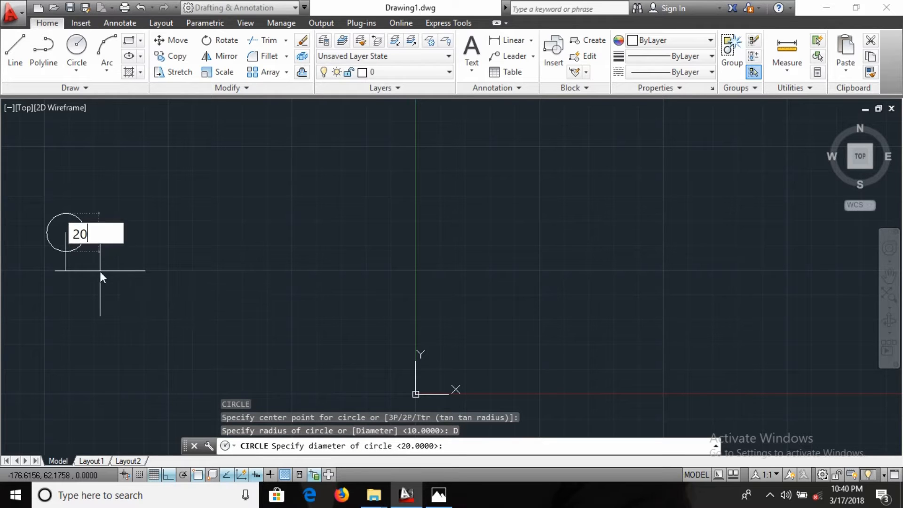
pyautogui.press('Return')
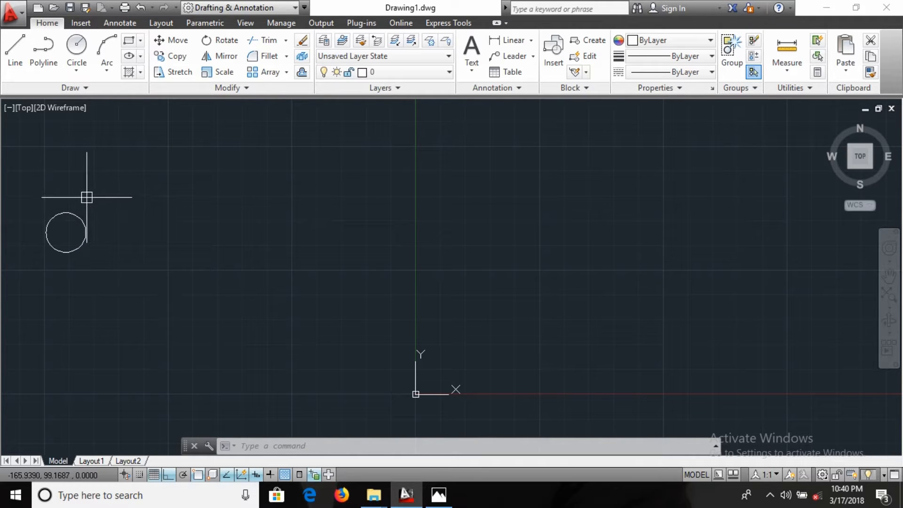
# Copy the circle from its centre to seven scattered free locations between it and the Y axis area, with ortho mode turned off
pyautogui.write('CP')
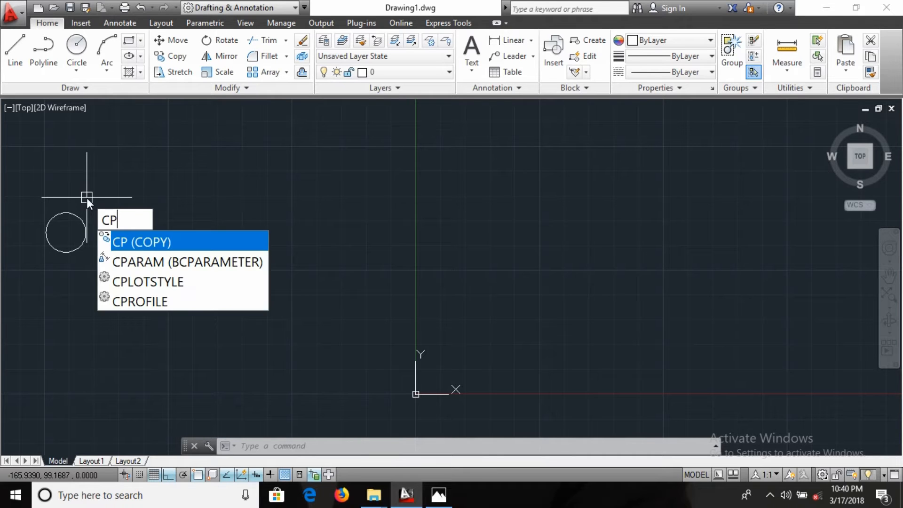
pyautogui.press('BackSpace')
pyautogui.press('BackSpace')
pyautogui.write('CO')
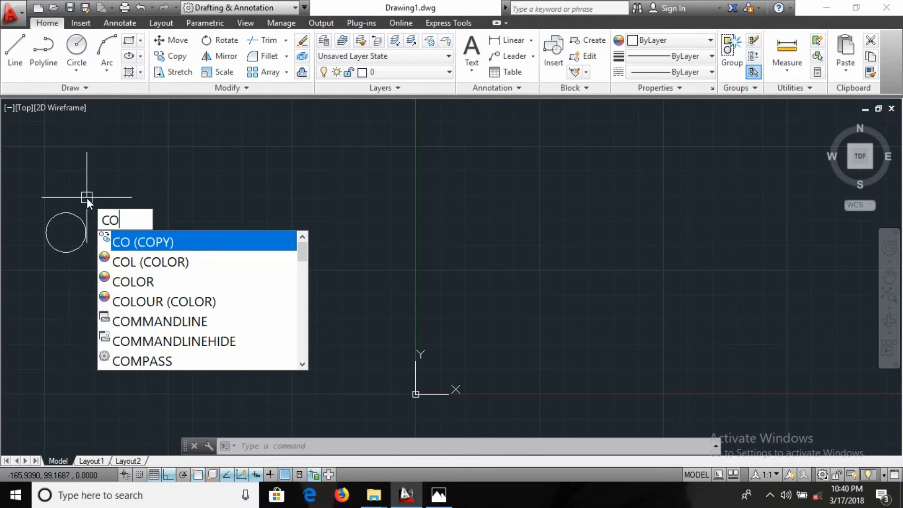
pyautogui.press('Return')
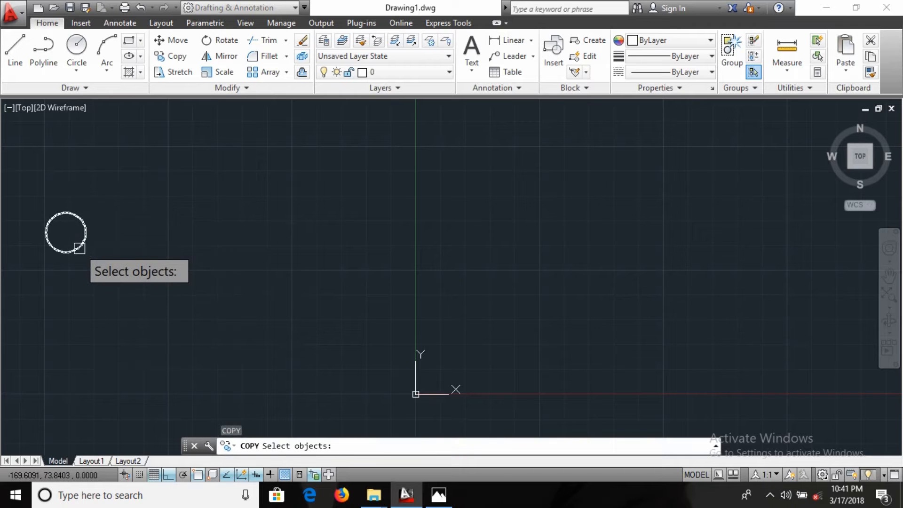
pyautogui.click(79, 249)
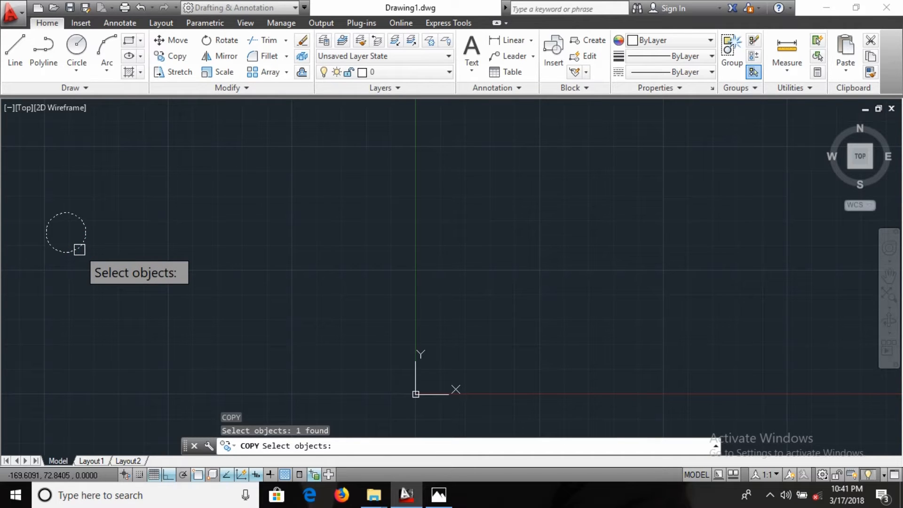
pyautogui.press('Return')
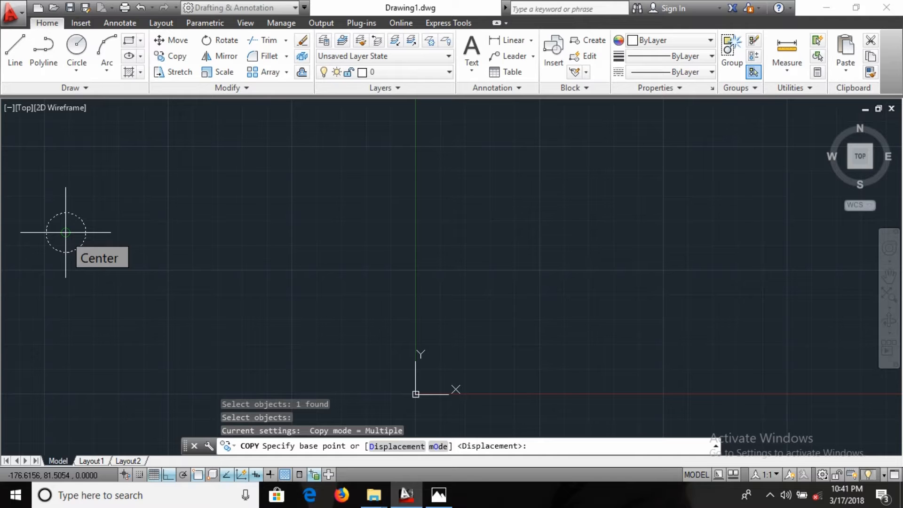
pyautogui.click(65, 232)
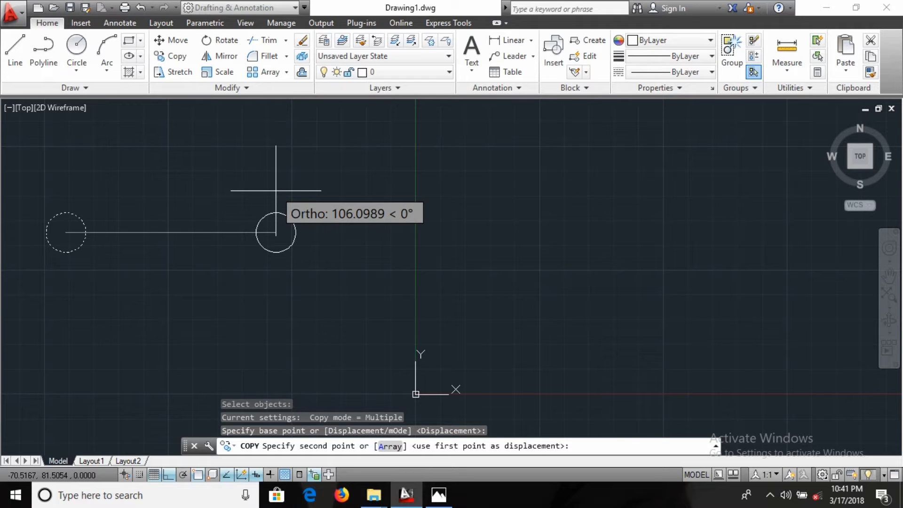
pyautogui.press('F8')
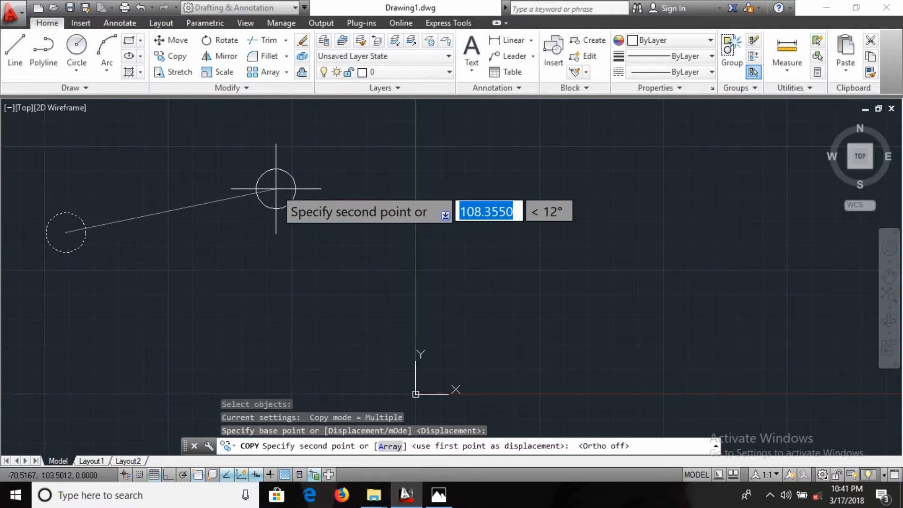
pyautogui.click(245, 146)
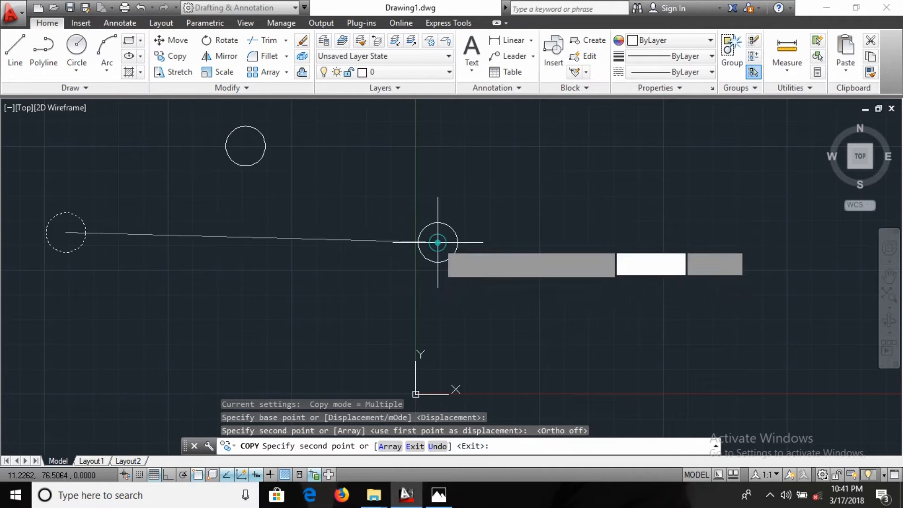
pyautogui.click(437, 242)
pyautogui.click(328, 308)
pyautogui.click(361, 178)
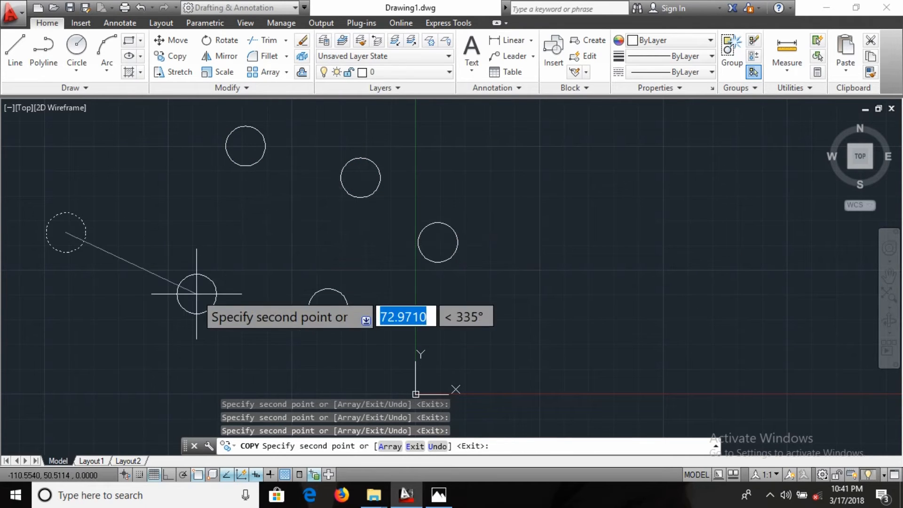
pyautogui.click(115, 354)
pyautogui.click(205, 236)
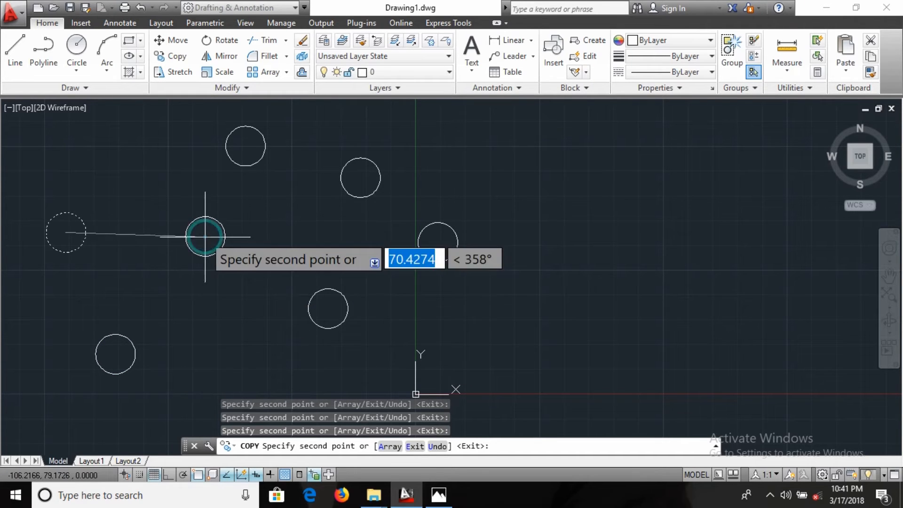
pyautogui.click(224, 325)
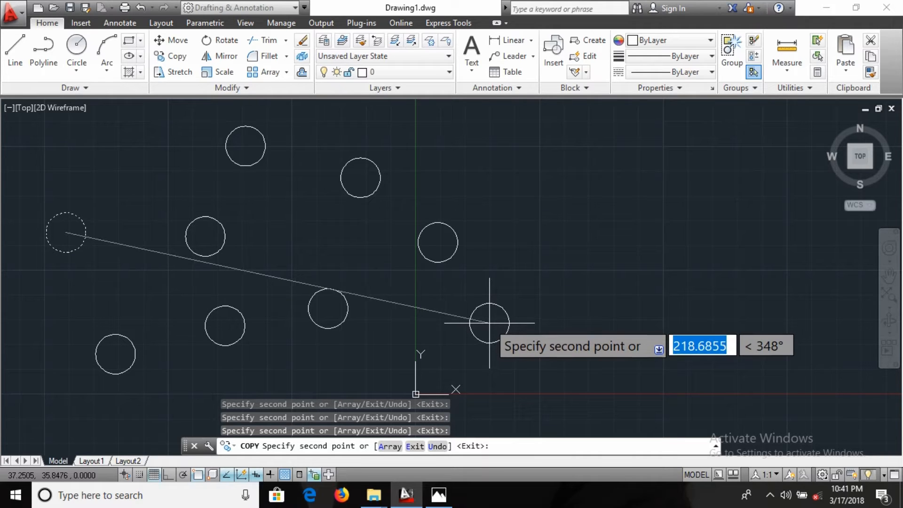
# Place one more copy of the circle at a relative offset of 10,10 from the original's centre
pyautogui.write('10')
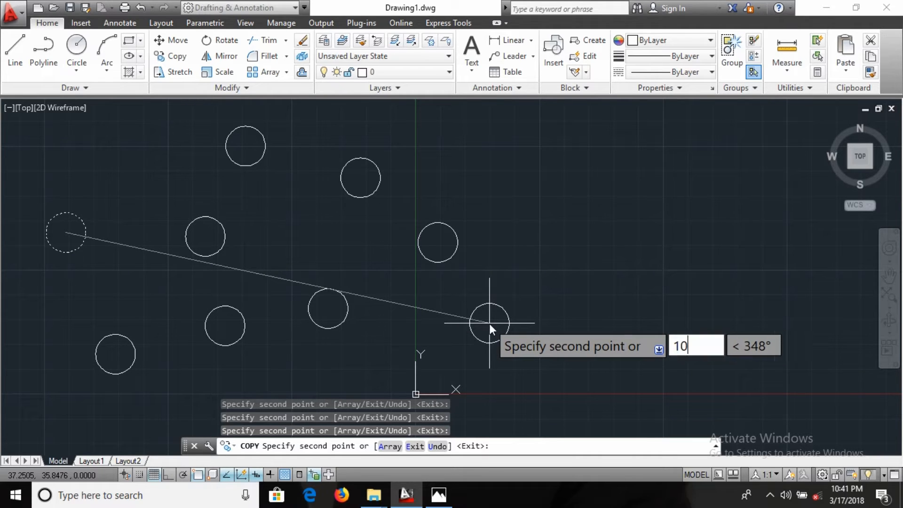
pyautogui.press('Tab')
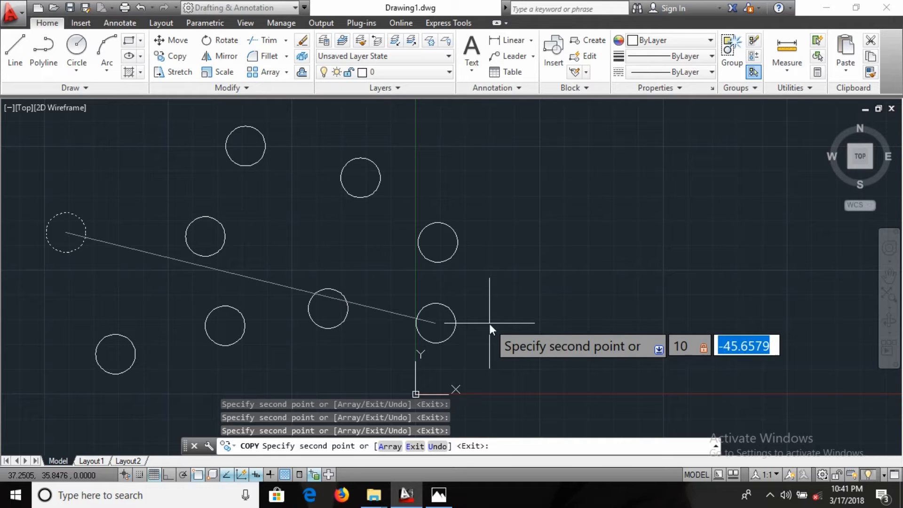
pyautogui.write('10')
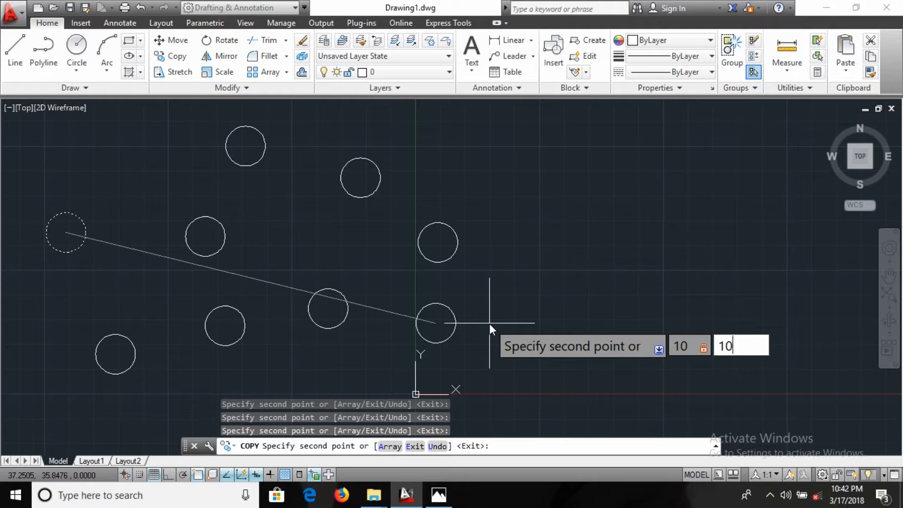
pyautogui.press('Return')
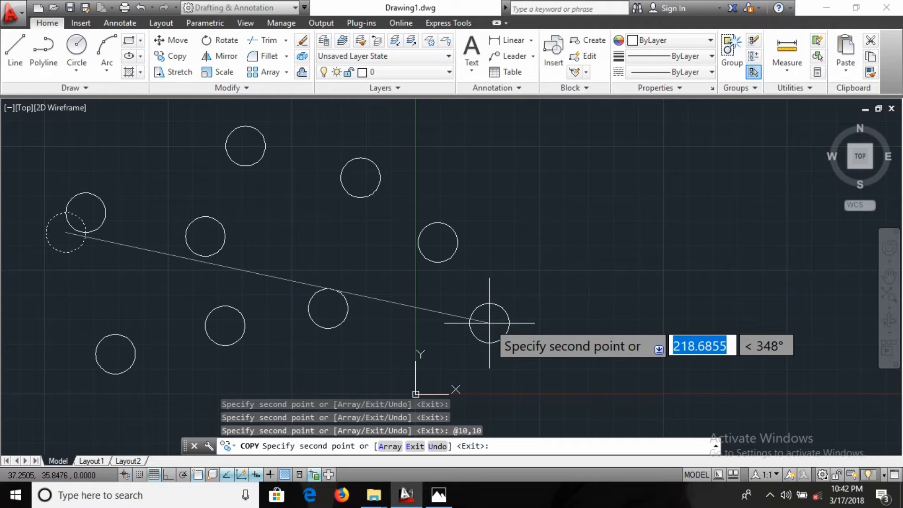
# End the copying, erase all the circles, and undo the erasure
pyautogui.hotkey('ctrl', 'a')
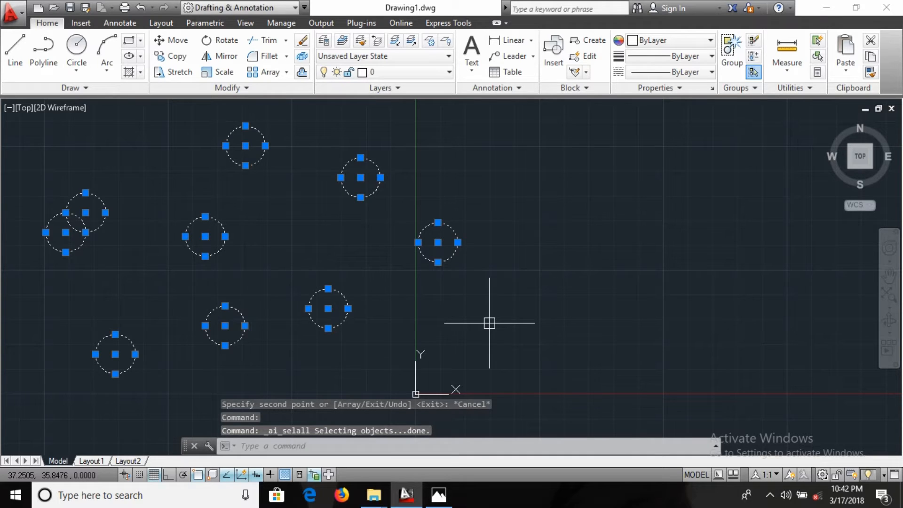
pyautogui.press('Delete')
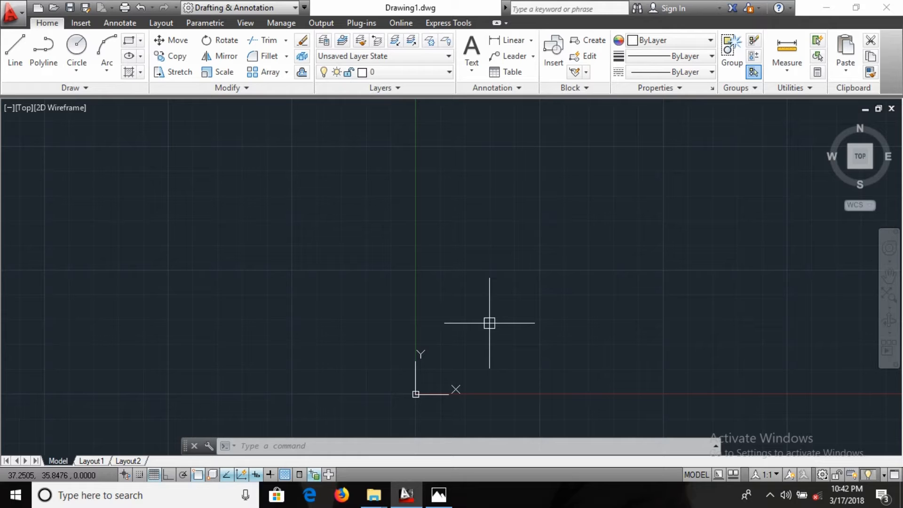
pyautogui.write('M')
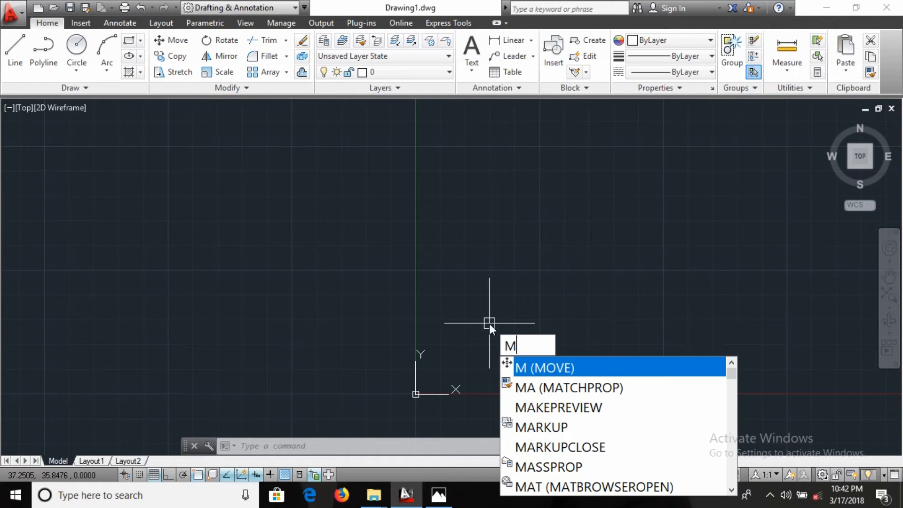
pyautogui.press('Escape')
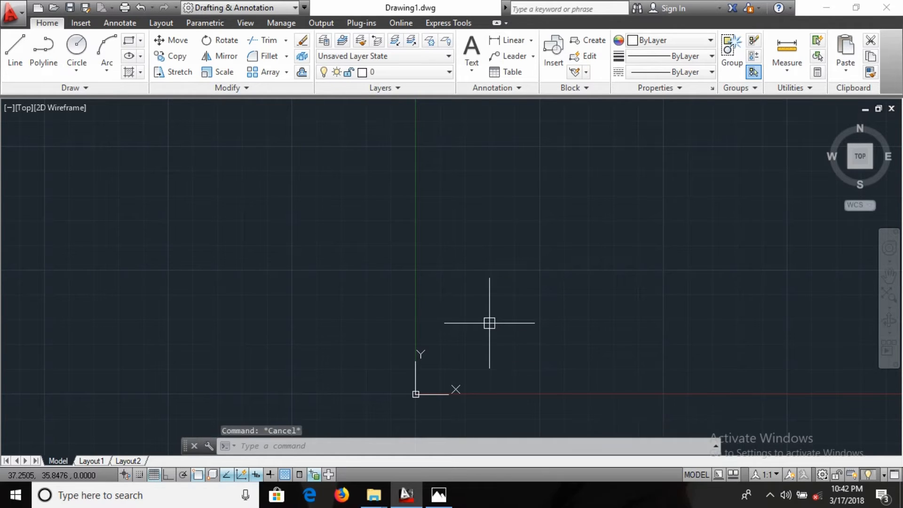
pyautogui.hotkey('ctrl', 'z')
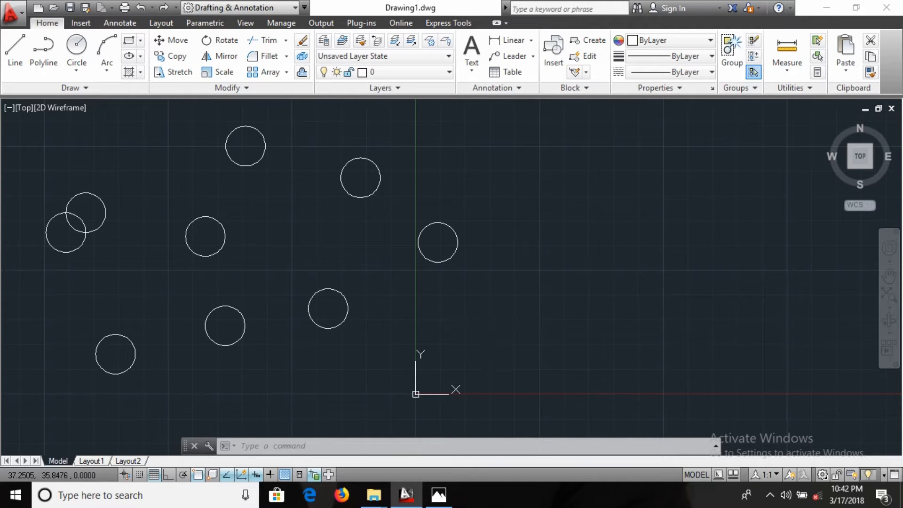
# Erase all the circles and draw a new, freely sized circle centred at about (-144, 65)
pyautogui.hotkey('ctrl', 'a')
pyautogui.press('Delete')
pyautogui.write('c')
pyautogui.press('Return')
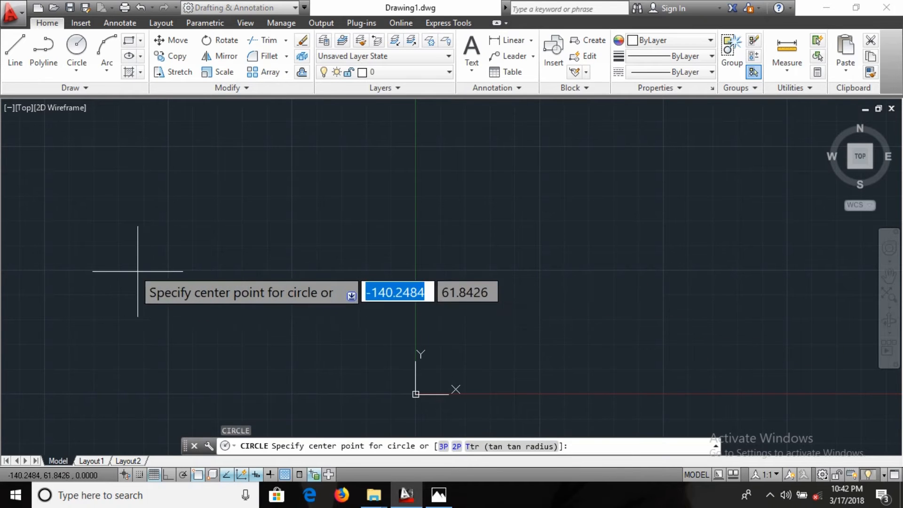
pyautogui.click(130, 265)
pyautogui.click(152, 291)
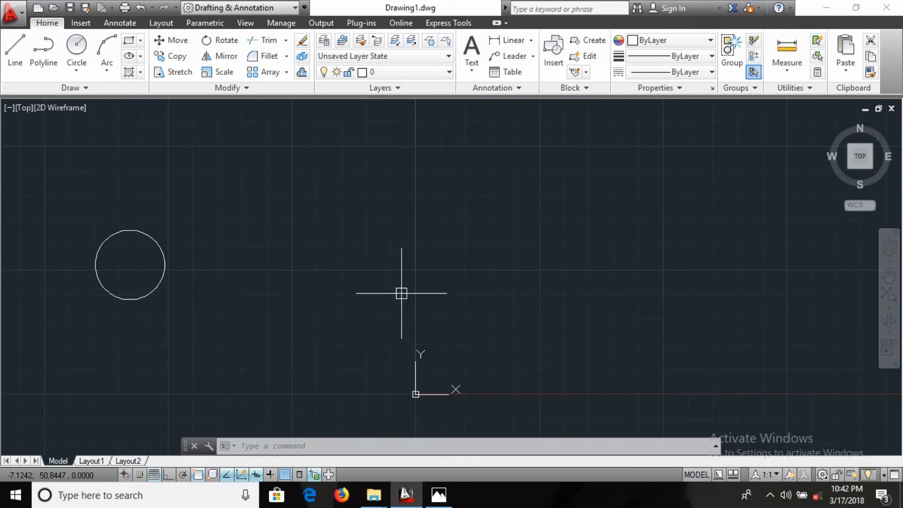
pyautogui.write('CP')
pyautogui.press('Return')
pyautogui.press('Escape')
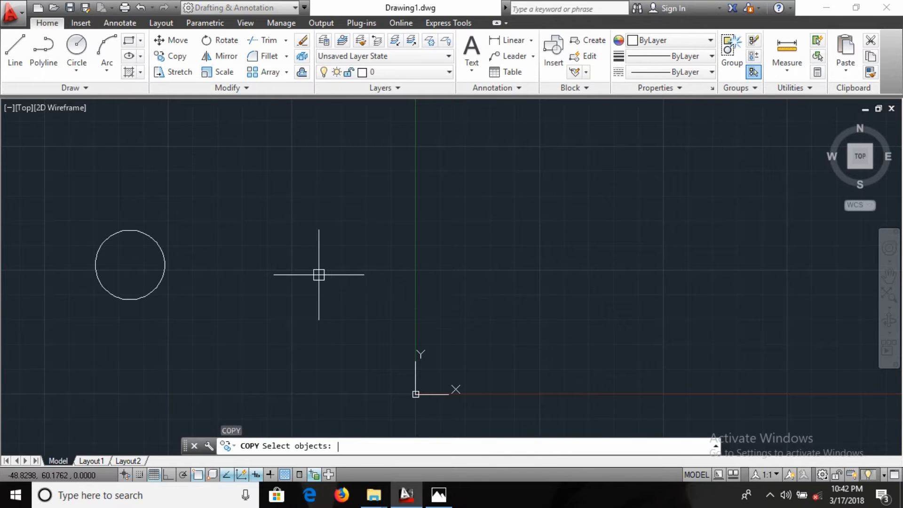
# Move the circle, using its centre as base point, to a spot high up on the Y axis
pyautogui.write('M')
pyautogui.press('Return')
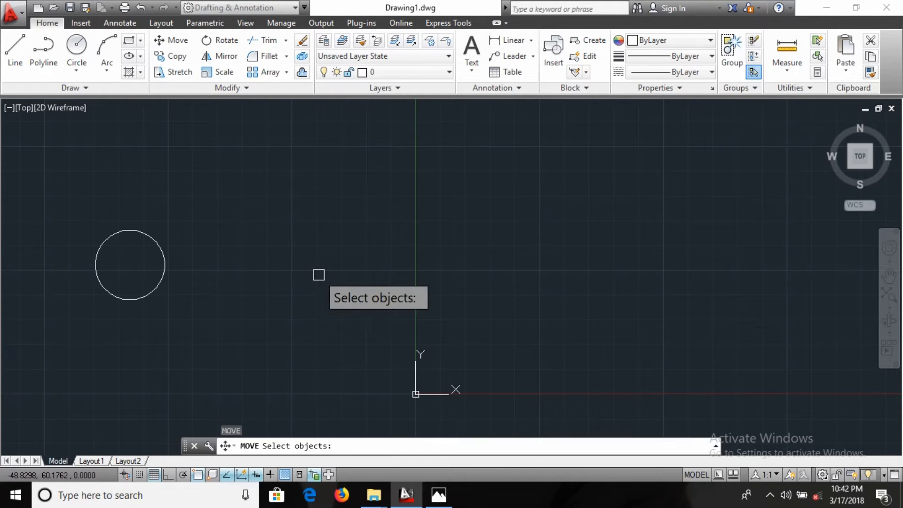
pyautogui.click(161, 281)
pyautogui.click(161, 280)
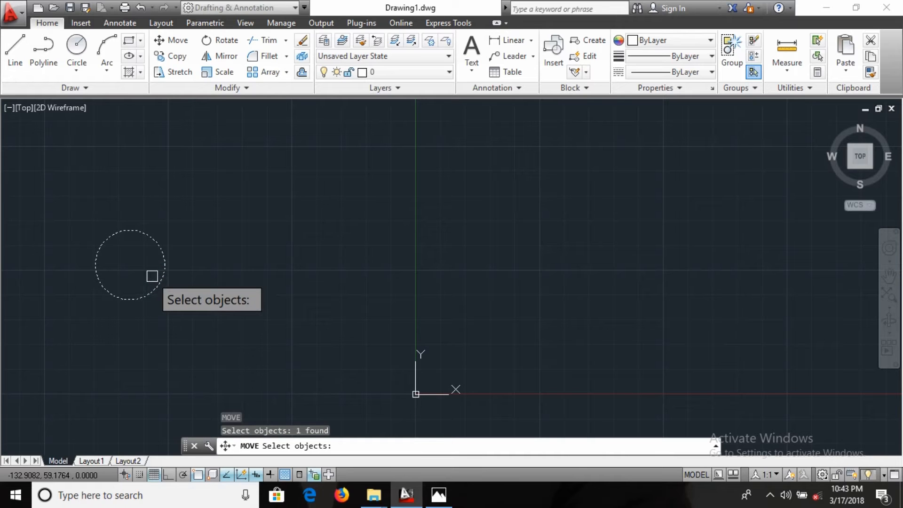
pyautogui.press('Return')
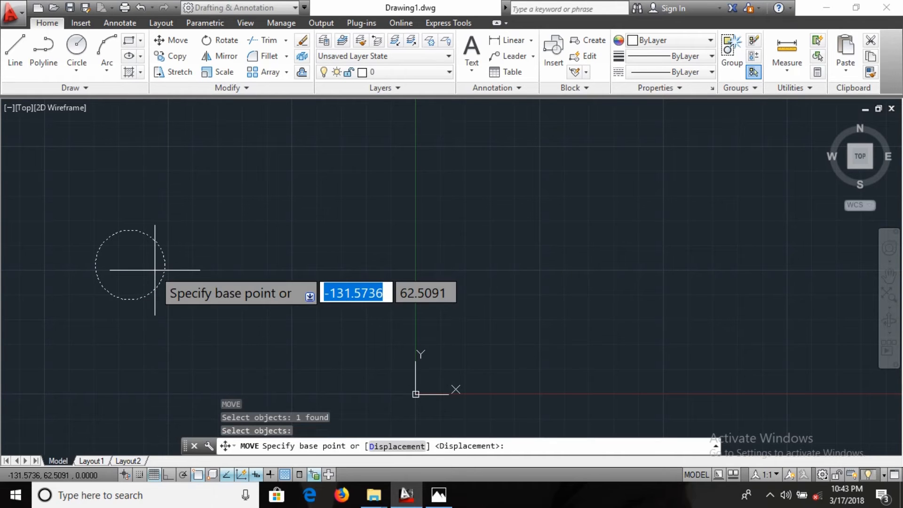
pyautogui.click(130, 264)
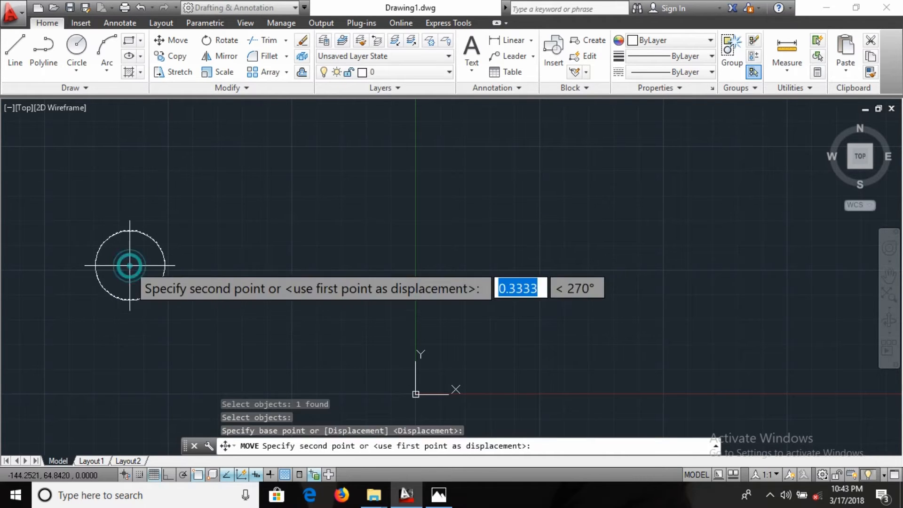
pyautogui.click(417, 139)
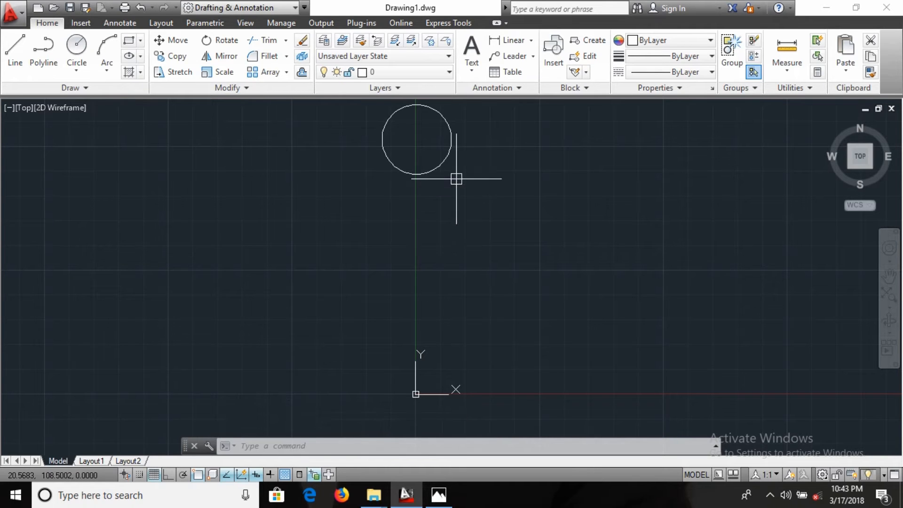
# Erase the circle and draw an L shape left of the Y axis from a vertical and a horizontal line, with Ortho on
pyautogui.click(445, 159)
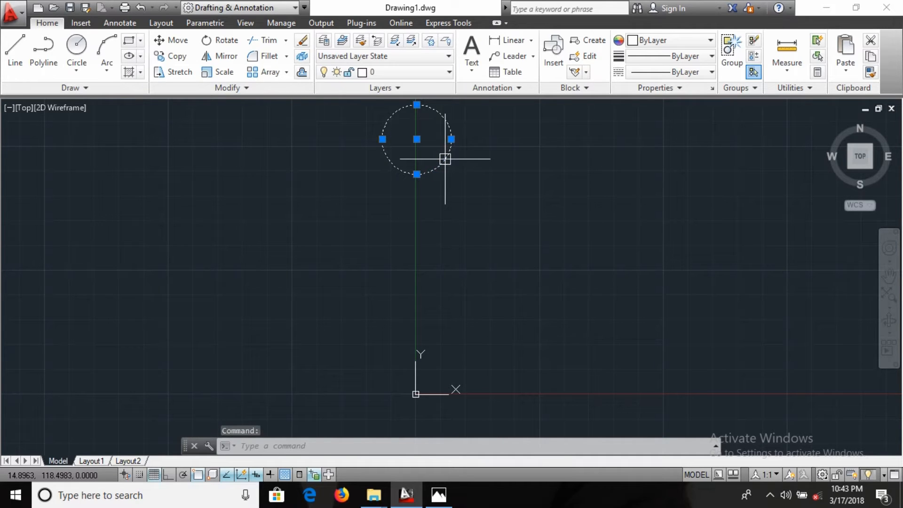
pyautogui.press('Delete')
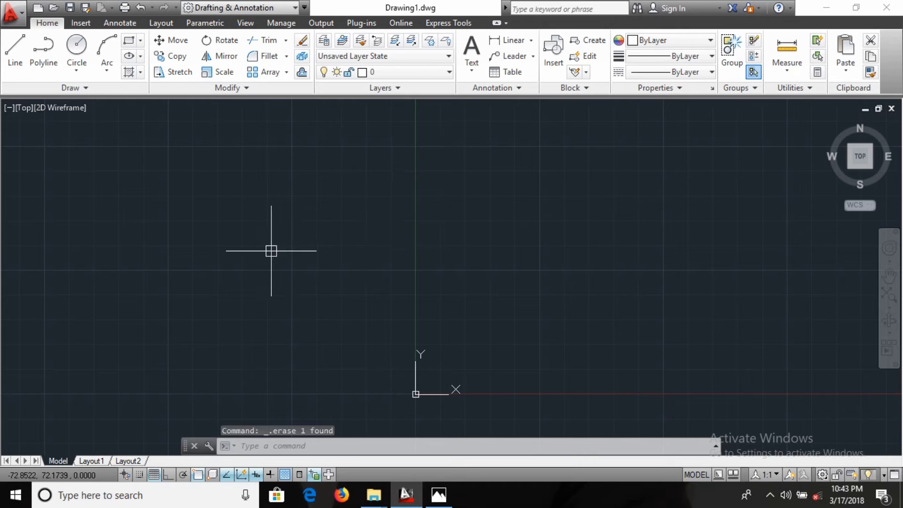
pyautogui.write('L')
pyautogui.press('Return')
pyautogui.click(221, 215)
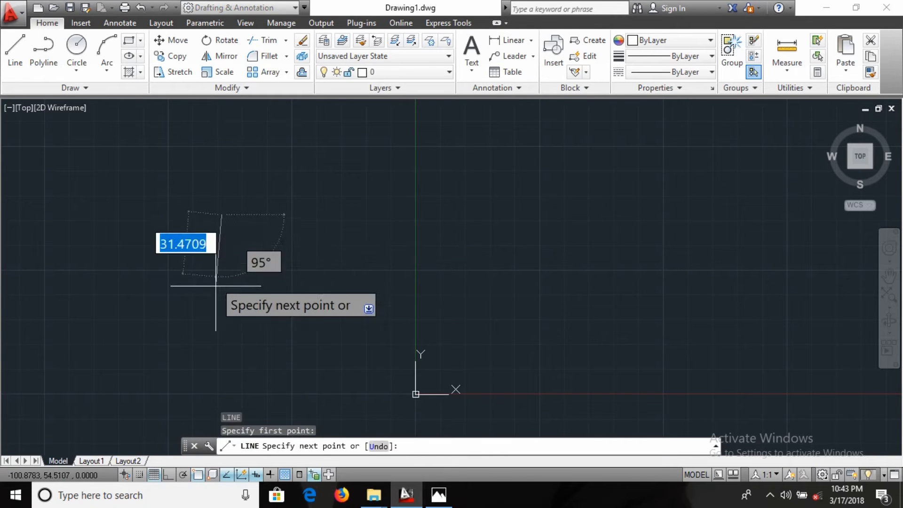
pyautogui.click(222, 311)
pyautogui.press('F8')
pyautogui.press('Escape')
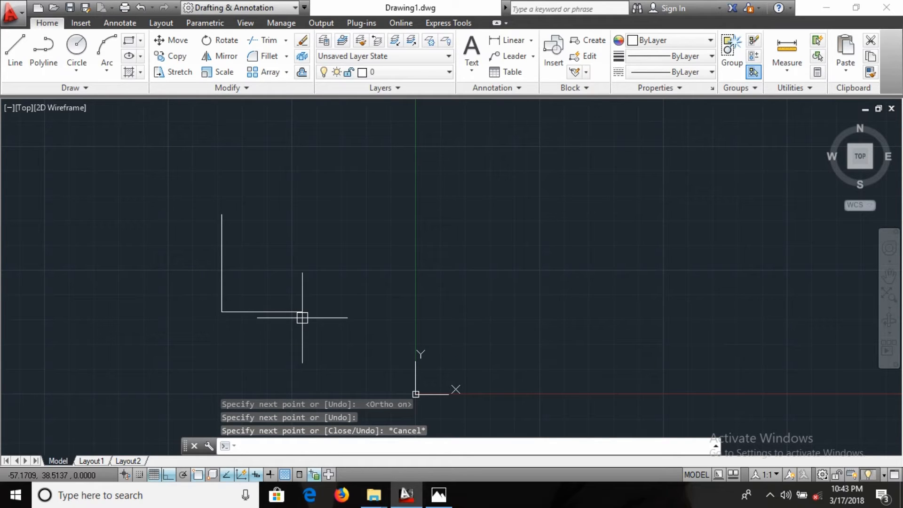
# Mirror the L shape across a vertical line just left of the Y axis with the source objects erased, and undo the mirroring
pyautogui.write('mi')
pyautogui.press('Return')
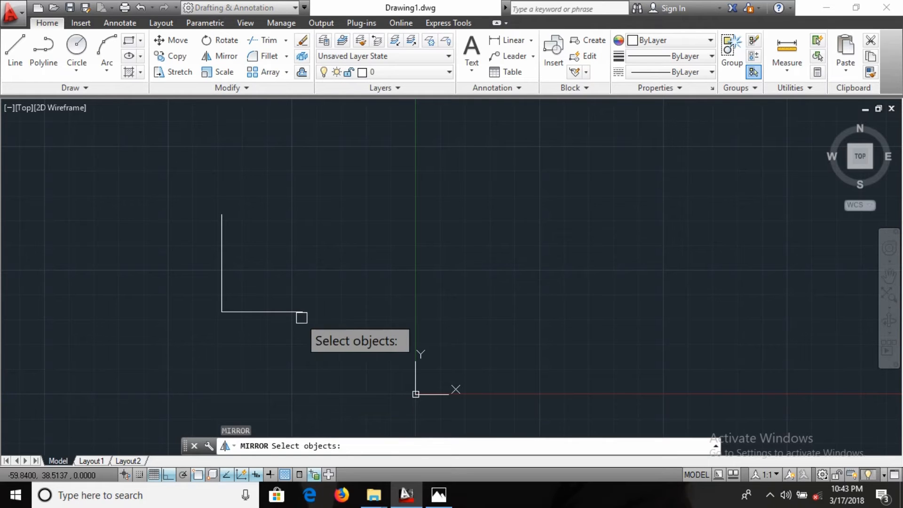
pyautogui.click(204, 200)
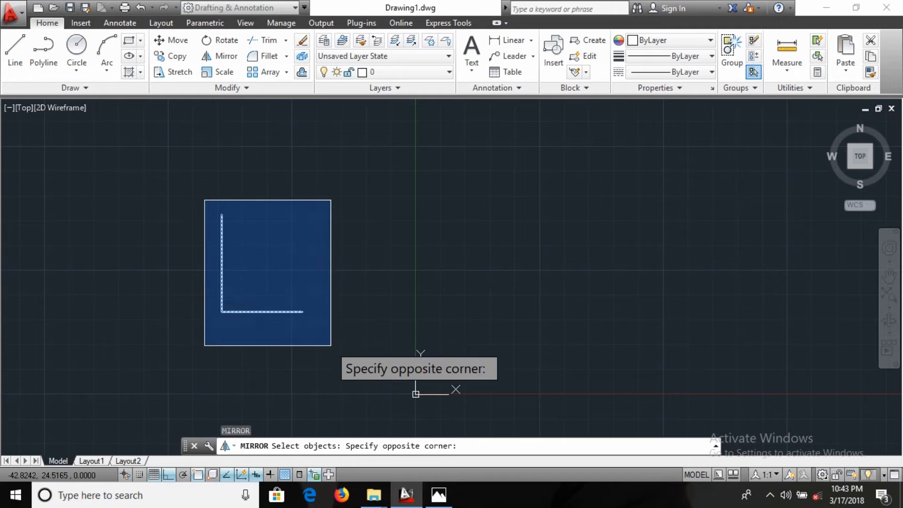
pyautogui.click(331, 346)
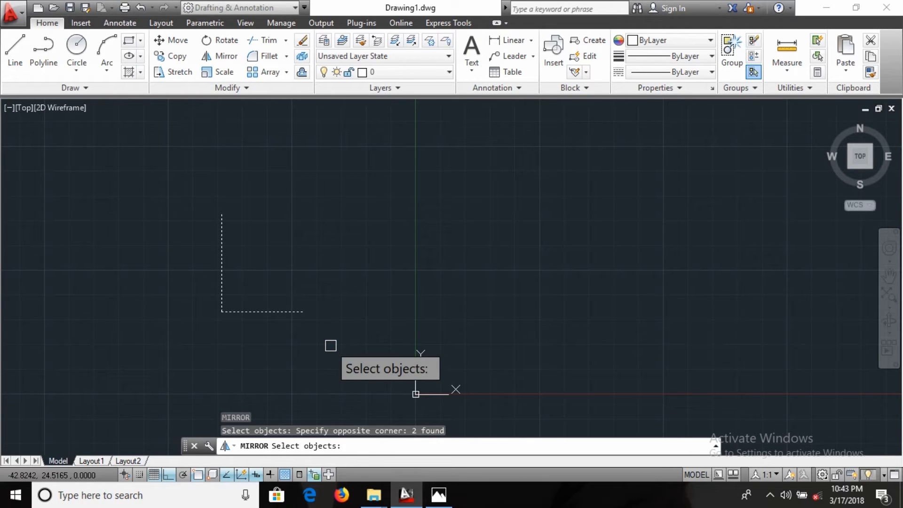
pyautogui.press('Return')
pyautogui.click(386, 323)
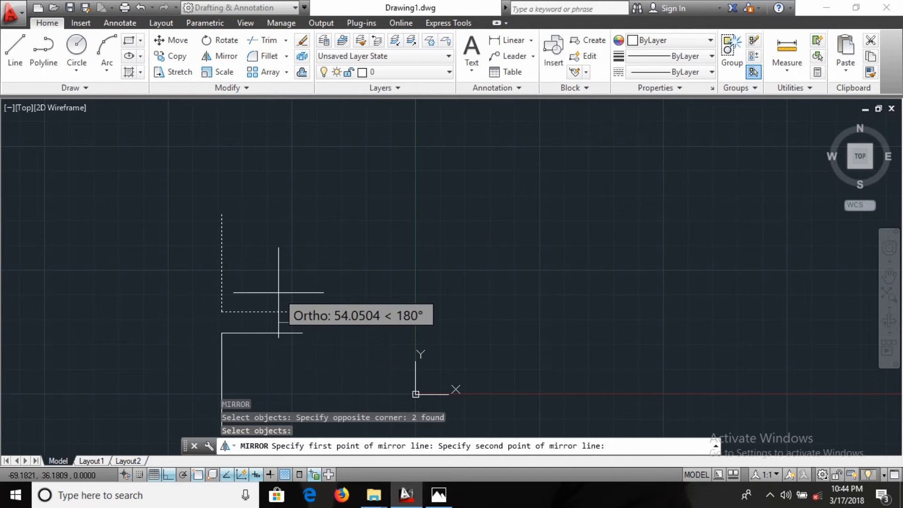
pyautogui.click(391, 171)
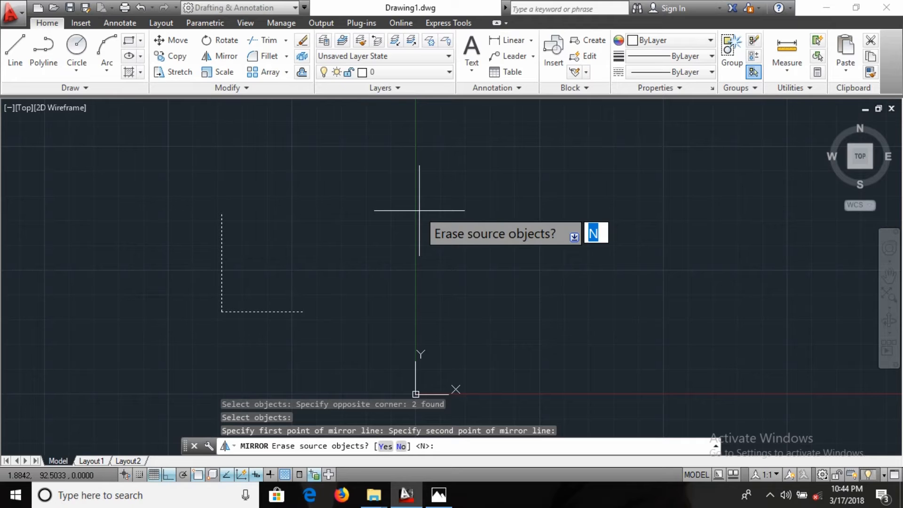
pyautogui.press('BackSpace')
pyautogui.write('Y')
pyautogui.press('Return')
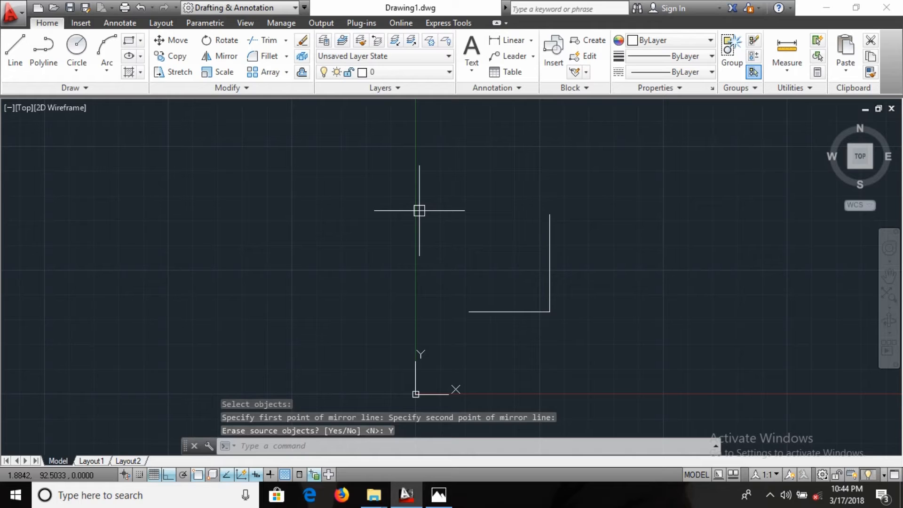
pyautogui.hotkey('ctrl', 'z')
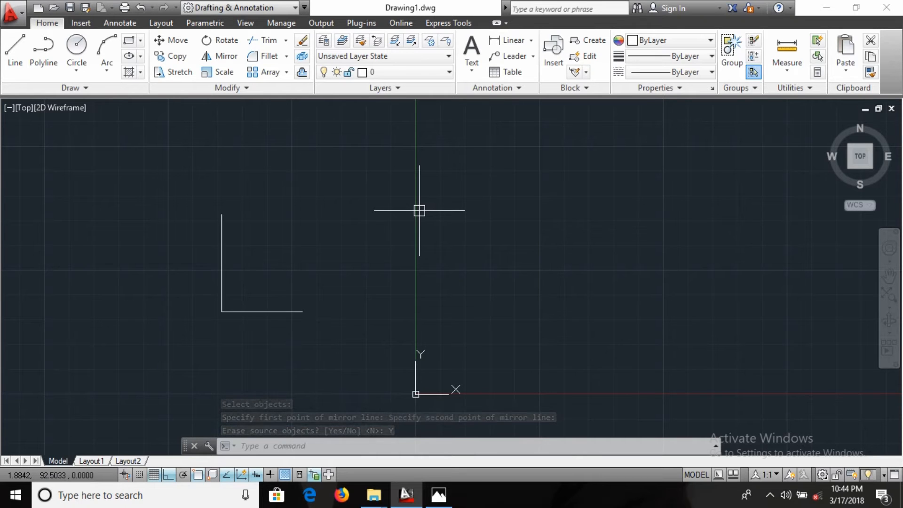
# Mirror both lines of the L shape across a vertical line just left of the Y axis, keeping the source objects
pyautogui.write('MI')
pyautogui.press('Return')
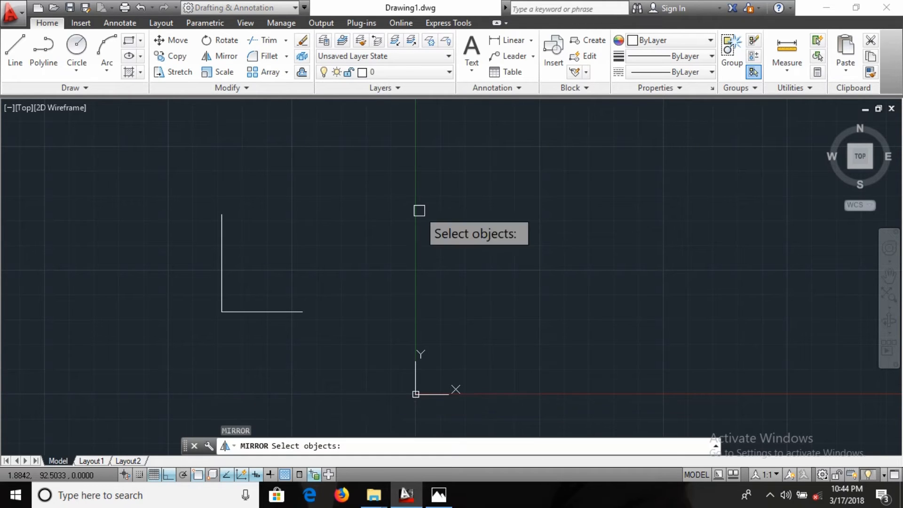
pyautogui.click(191, 207)
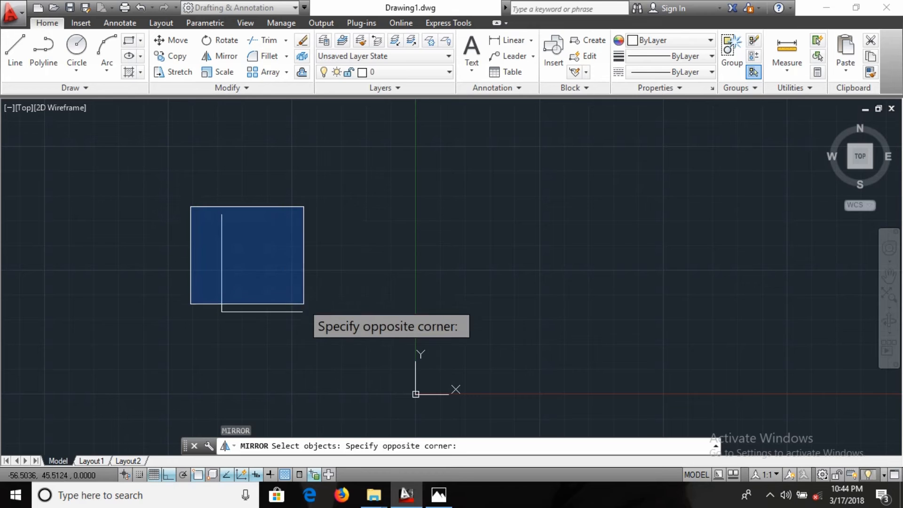
pyautogui.click(317, 329)
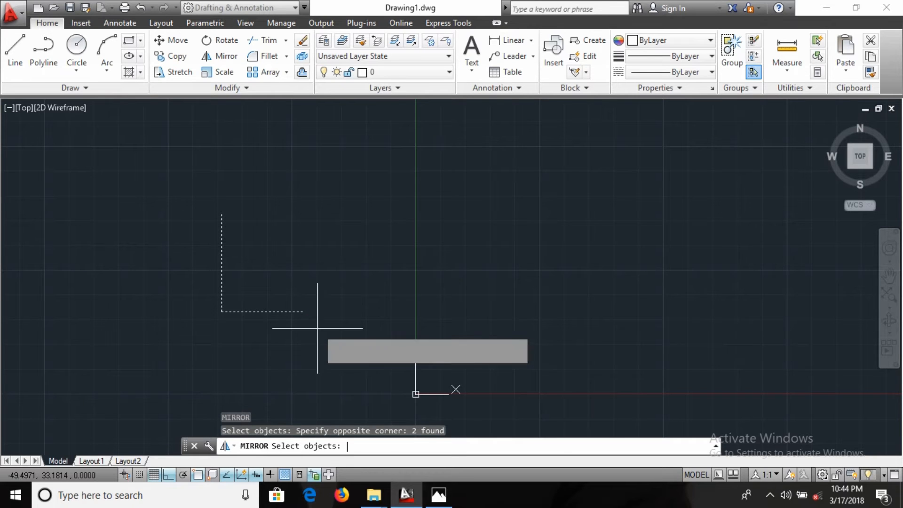
pyautogui.press('Return')
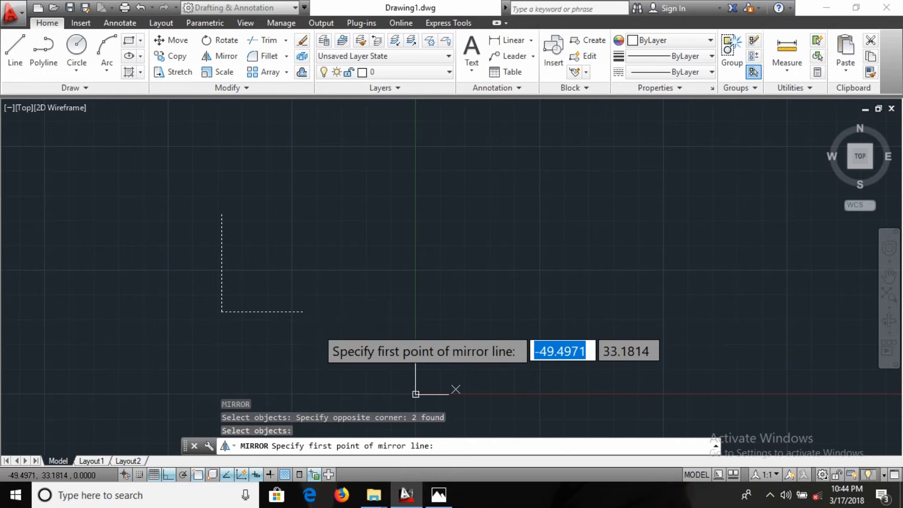
pyautogui.click(395, 311)
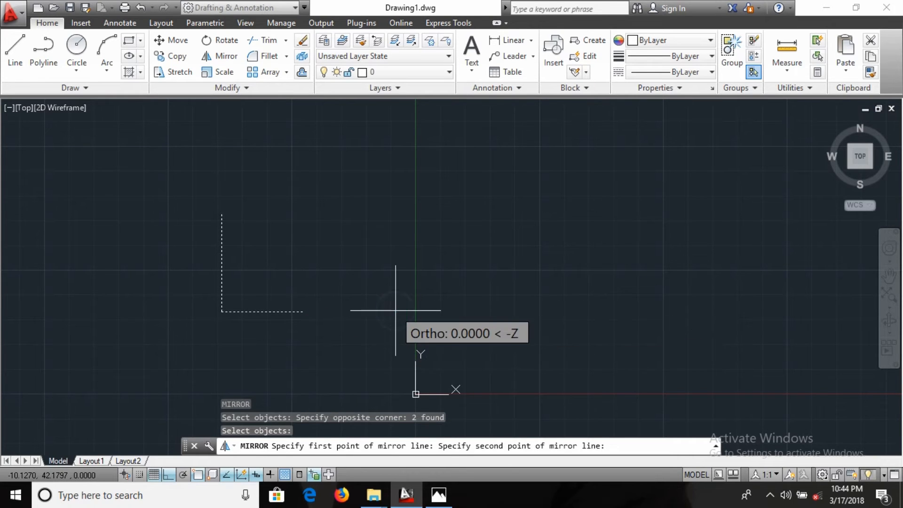
pyautogui.click(387, 161)
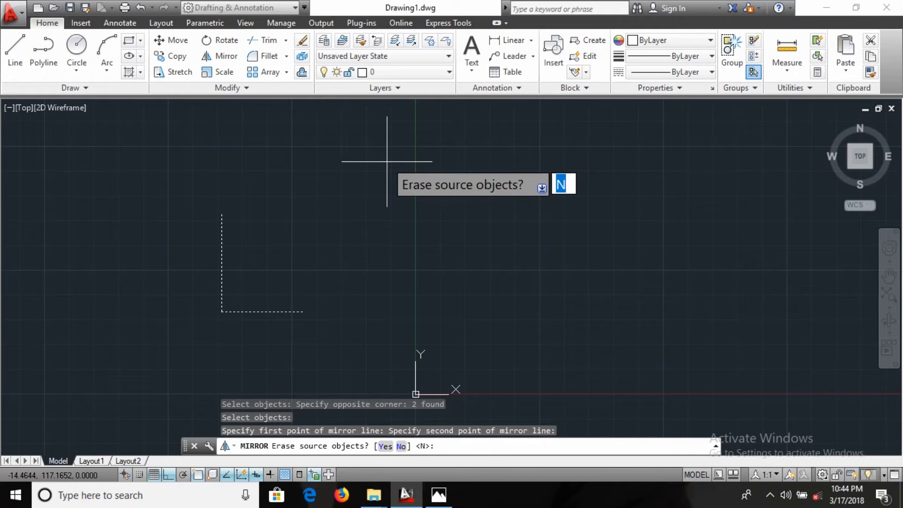
pyautogui.press('Return')
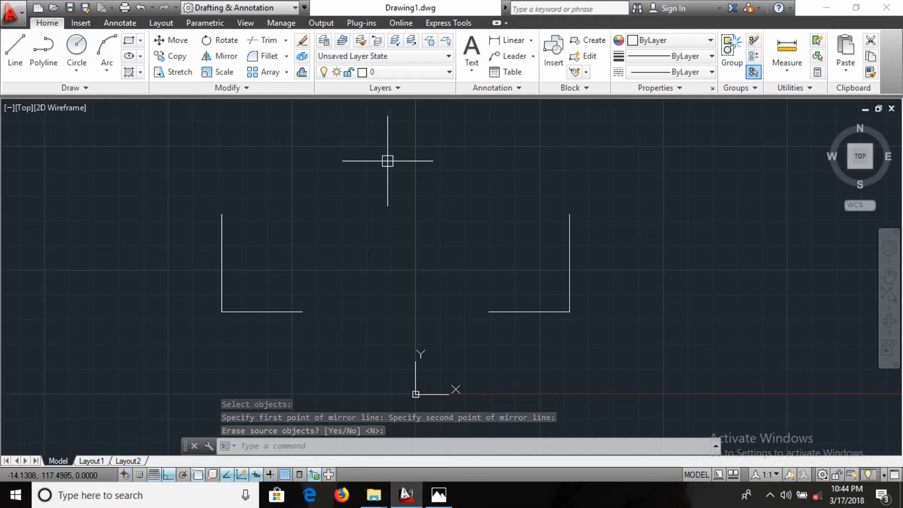
# Erase all the lines and draw a single horizontal line from about (-94.5, 44.5) to about (28.6, 44.5)
pyautogui.hotkey('ctrl', 'a')
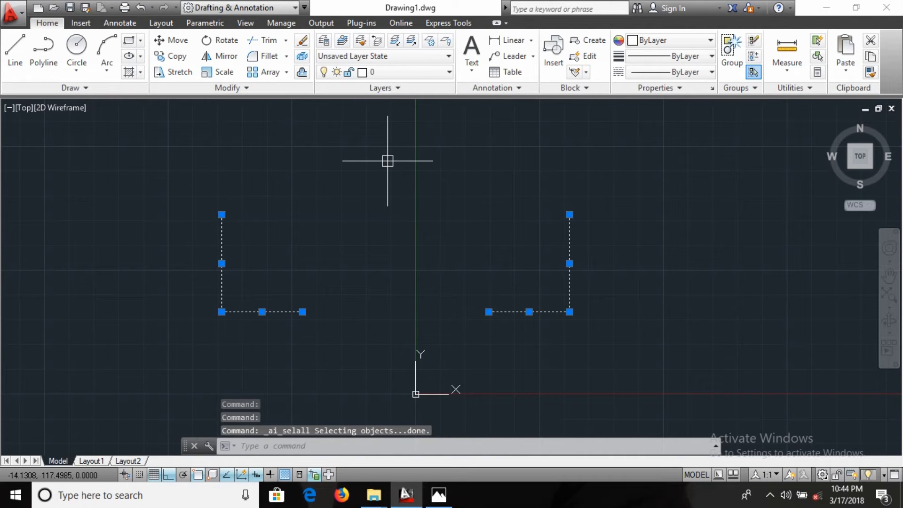
pyautogui.press('Delete')
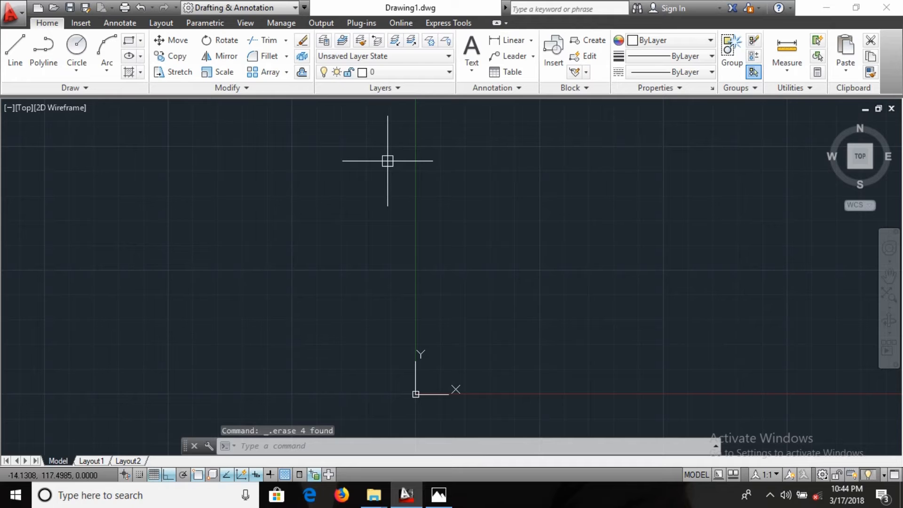
pyautogui.write('l')
pyautogui.press('Return')
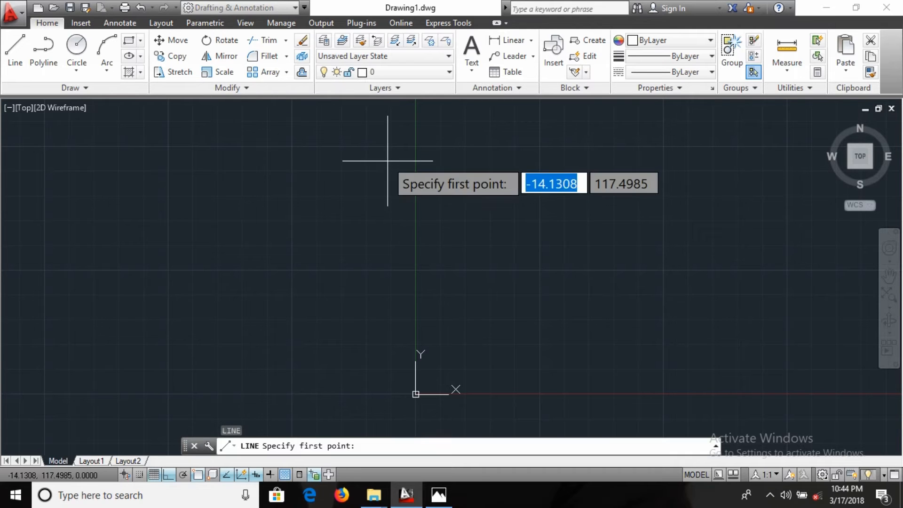
pyautogui.click(229, 305)
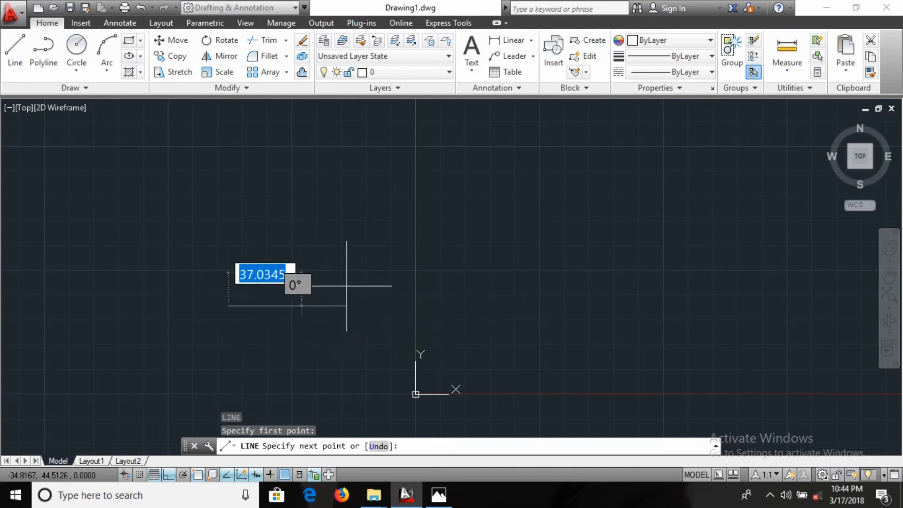
pyautogui.click(472, 297)
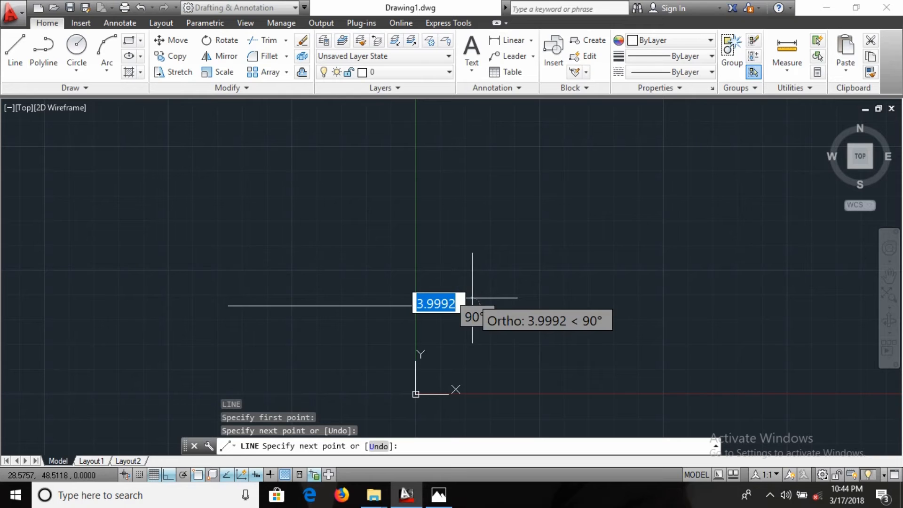
pyautogui.press('Escape')
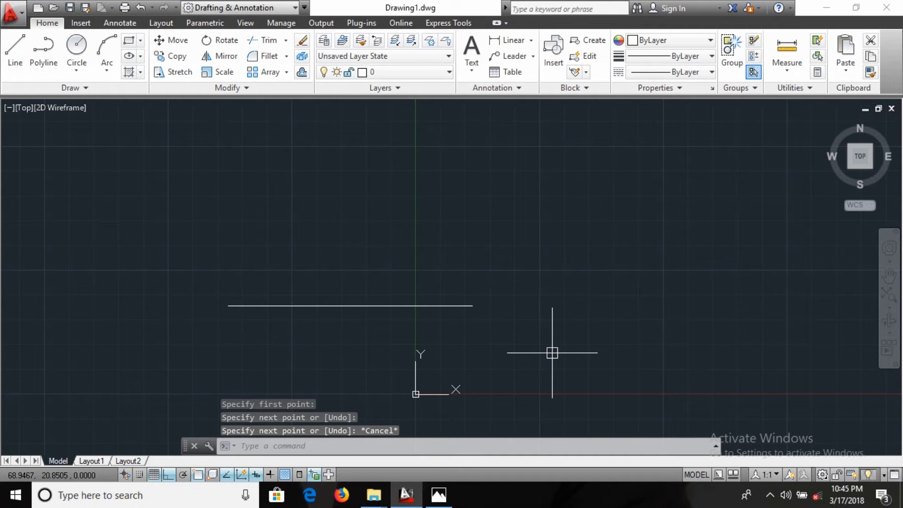
# Rotate the horizontal line by 45 degrees, using its left endpoint as the base point
pyautogui.write('RO')
pyautogui.press('Return')
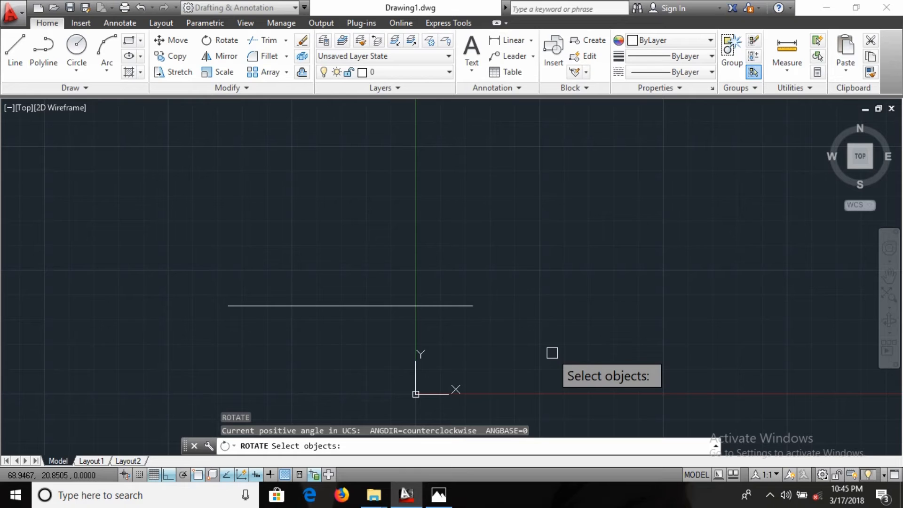
pyautogui.click(453, 310)
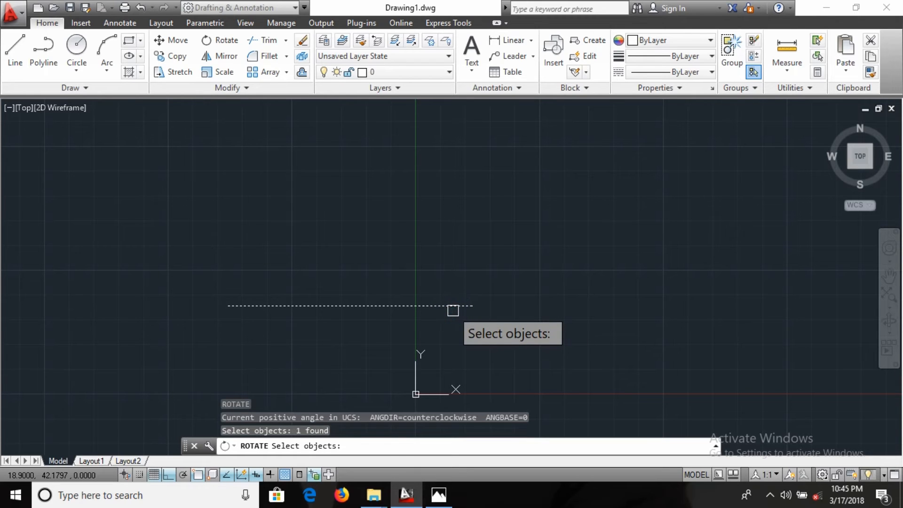
pyautogui.press('Return')
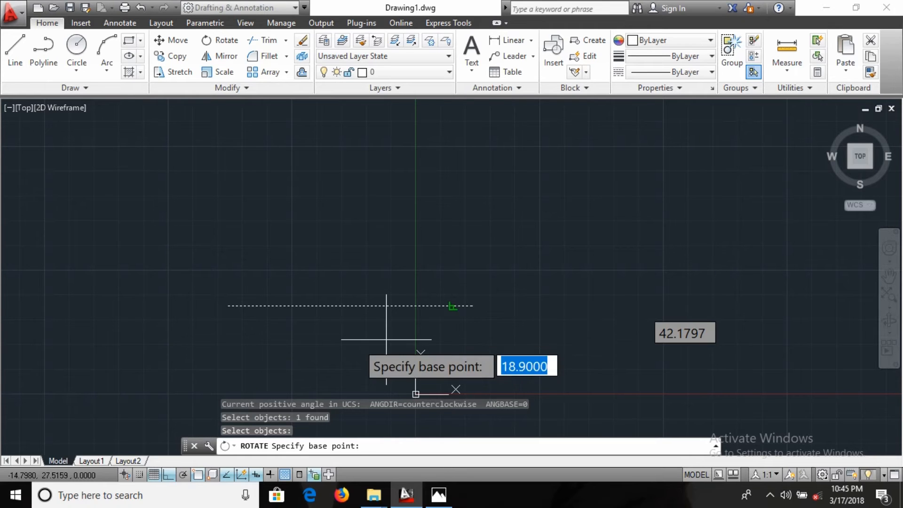
pyautogui.click(228, 306)
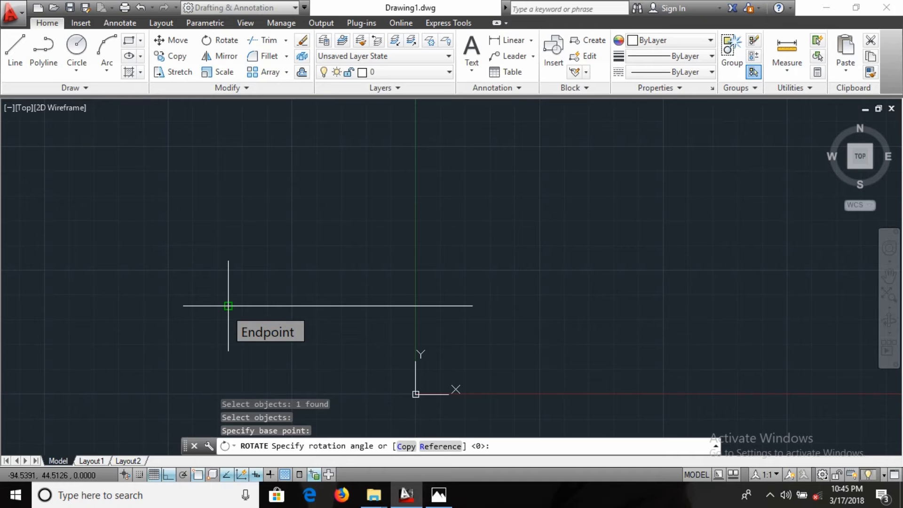
pyautogui.write('45')
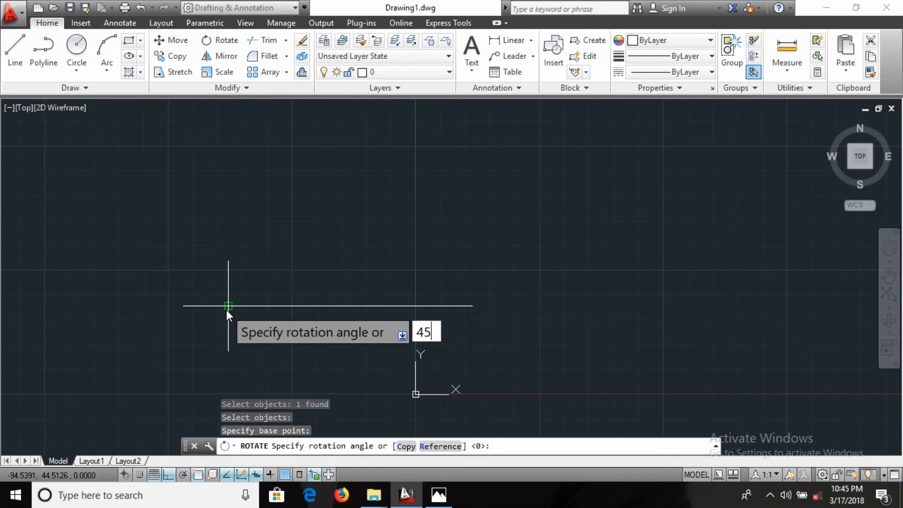
pyautogui.press('Return')
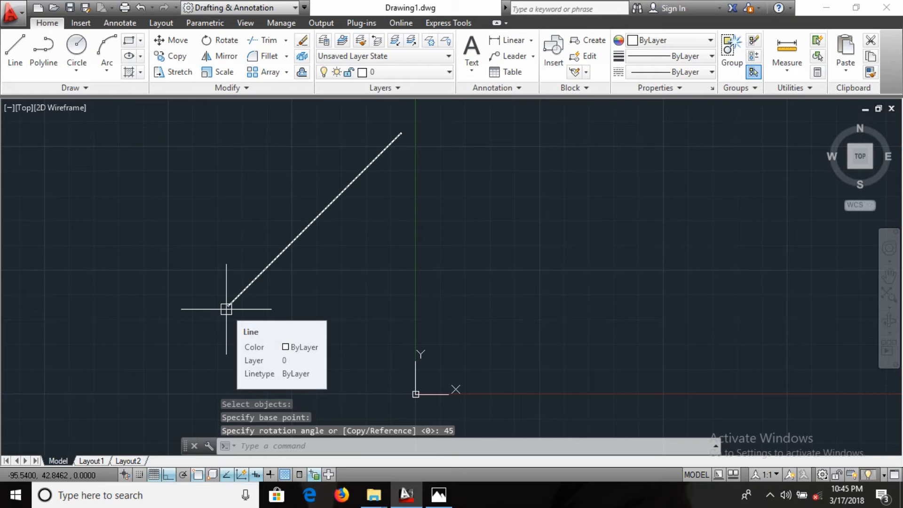
# Undo the line's 45-degree rotation
pyautogui.write('z')
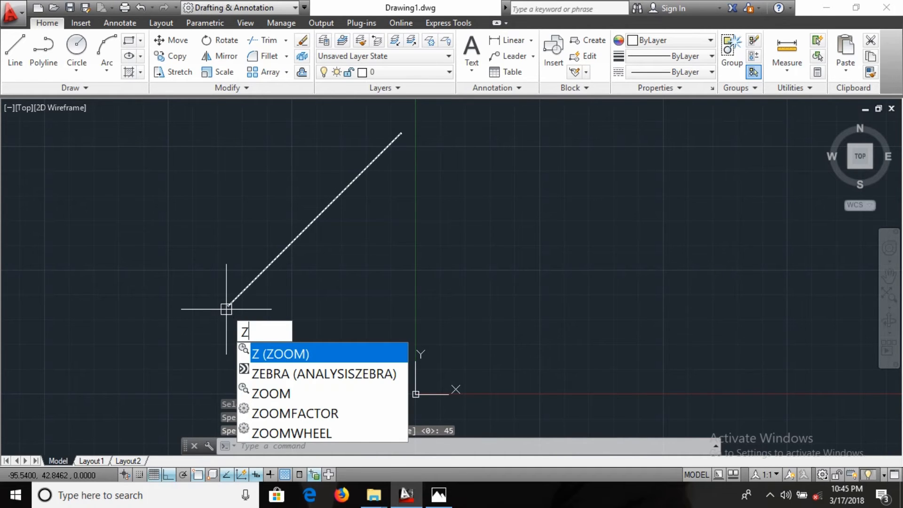
pyautogui.press('Escape')
pyautogui.hotkey('ctrl', 'z')
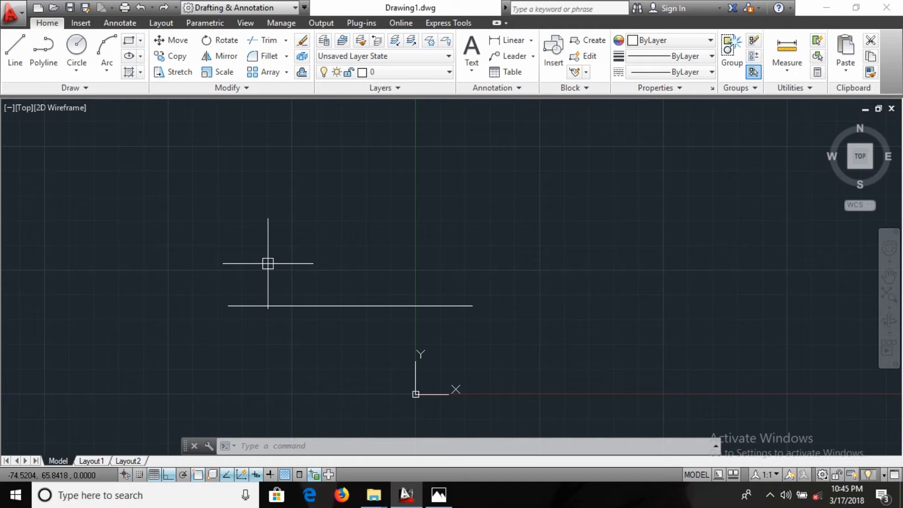
# Rotate a copy of the horizontal line by 45 degrees about its left endpoint, keeping the original line
pyautogui.write('ro')
pyautogui.press('Return')
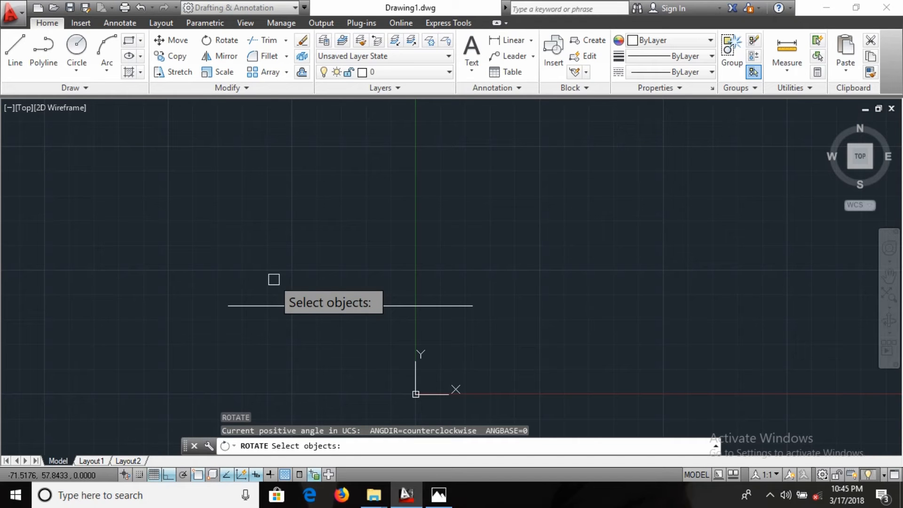
pyautogui.click(269, 306)
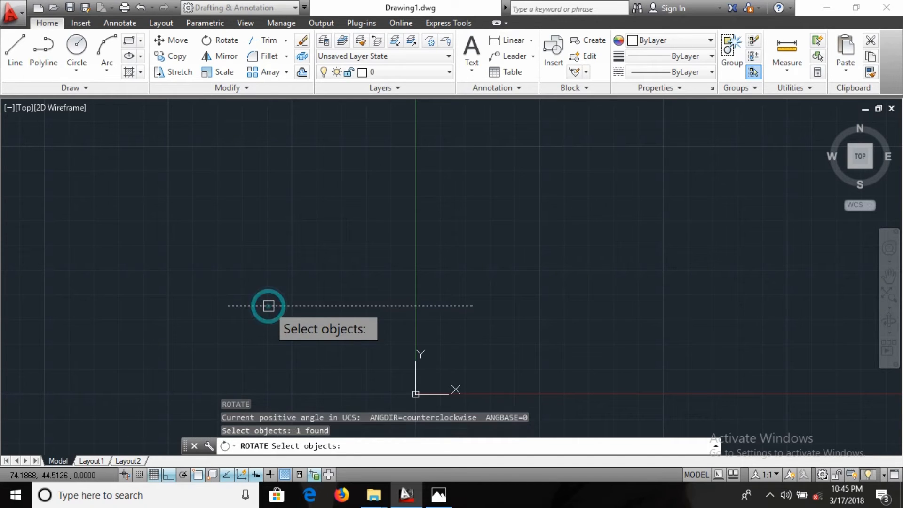
pyautogui.press('Return')
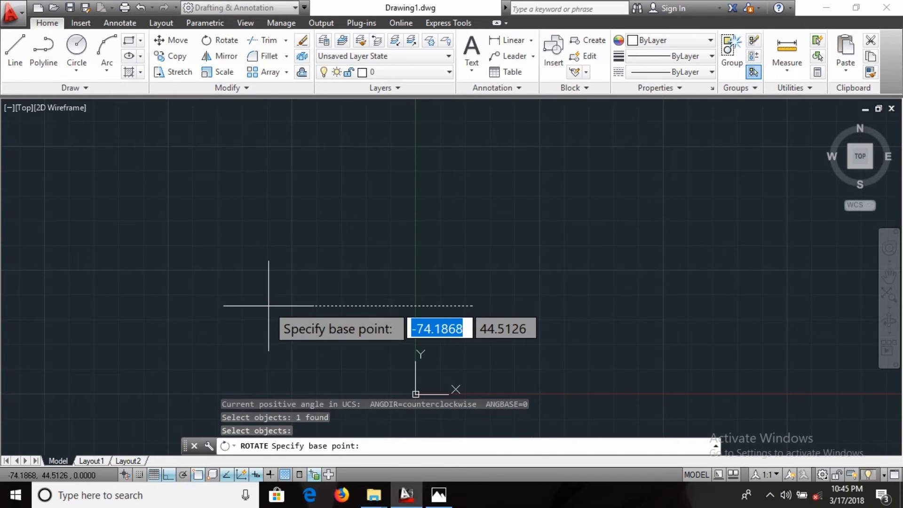
pyautogui.click(228, 306)
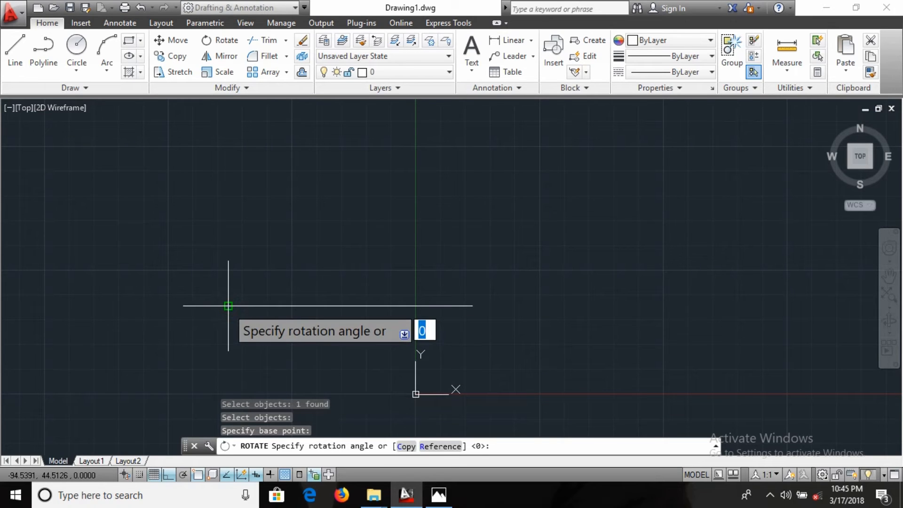
pyautogui.press('F8')
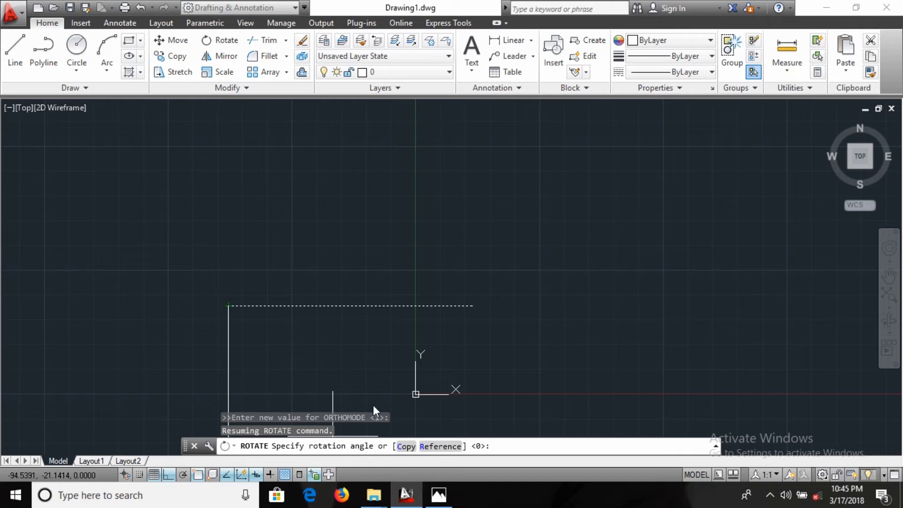
pyautogui.write('C')
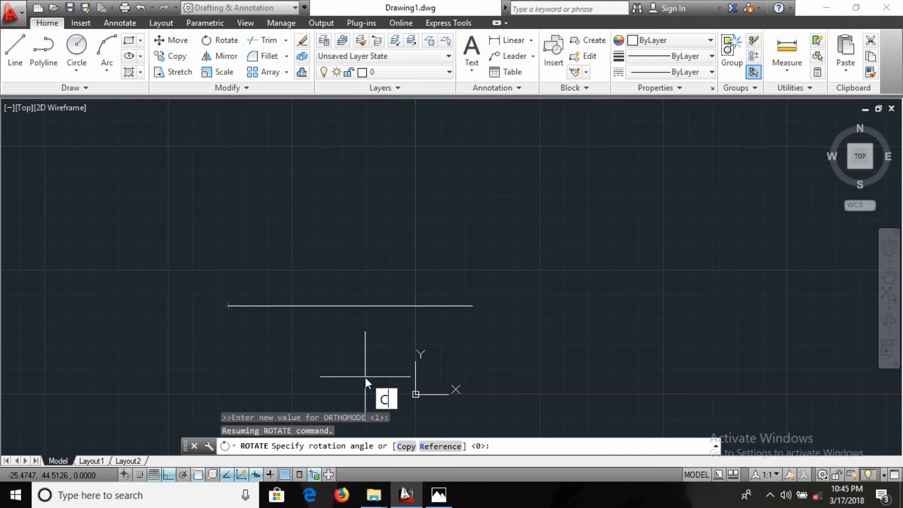
pyautogui.press('Return')
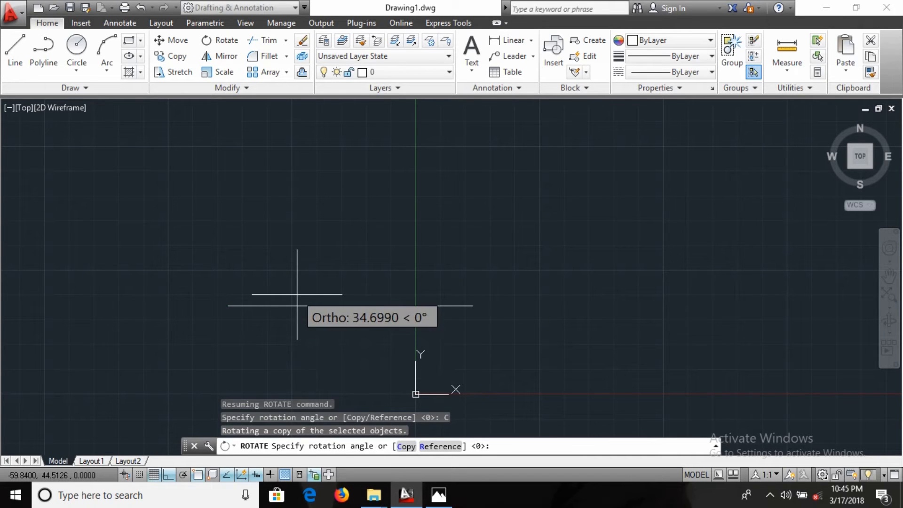
pyautogui.write('45')
pyautogui.press('Return')
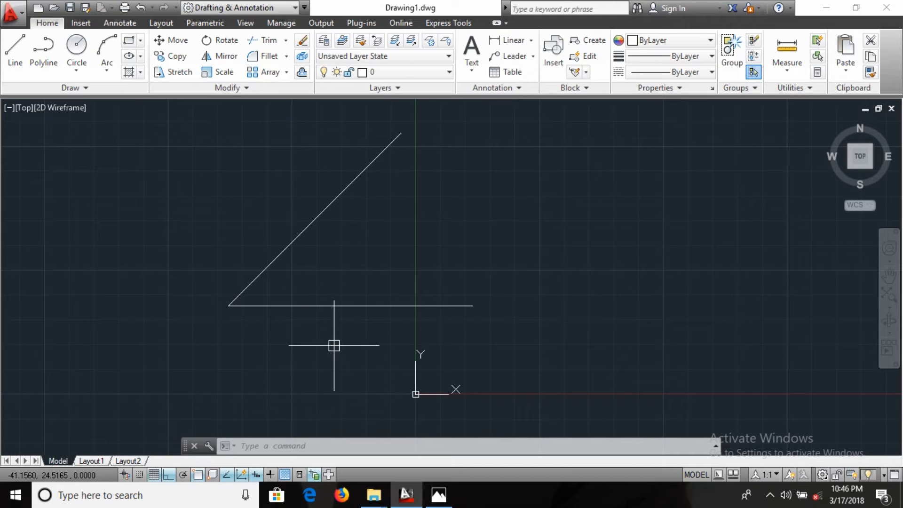
# Erase both lines and draw a single horizontal line from about (-94, 53) to about (77, 53)
pyautogui.hotkey('ctrl', 'a')
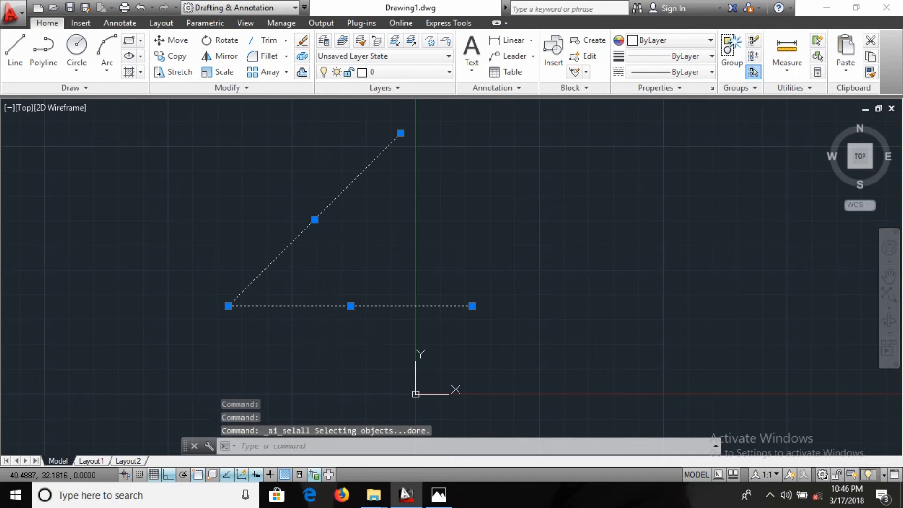
pyautogui.press('Delete')
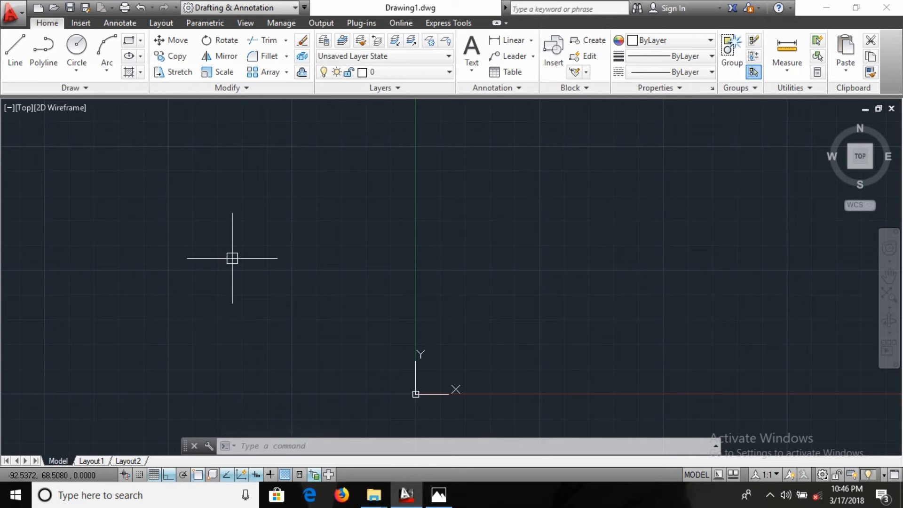
pyautogui.write('l')
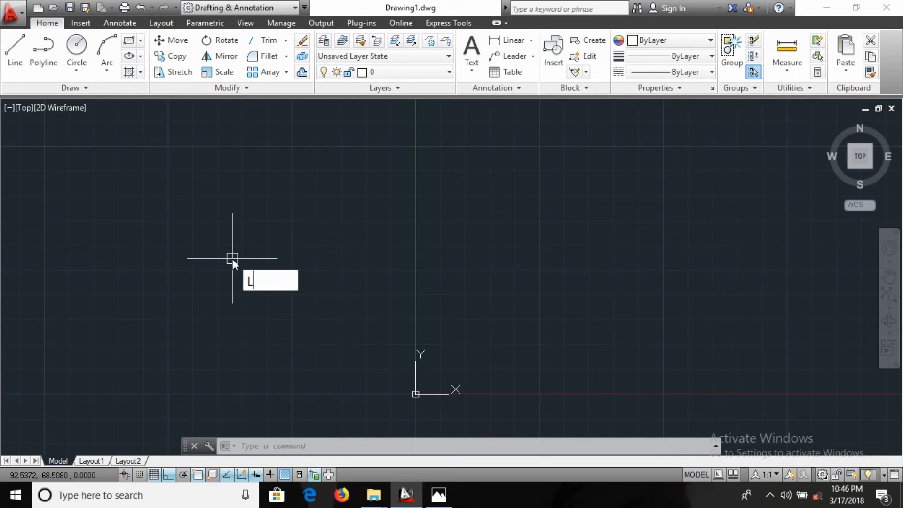
pyautogui.press('Return')
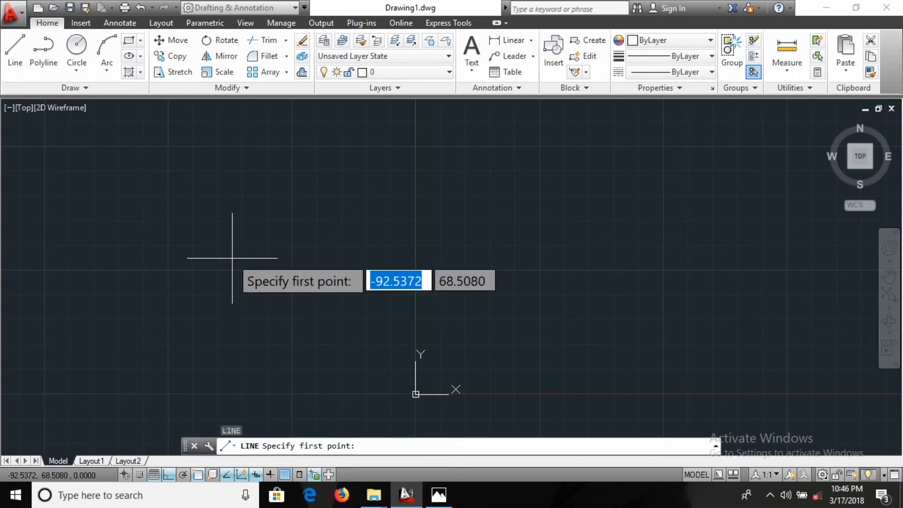
pyautogui.click(230, 289)
pyautogui.click(567, 307)
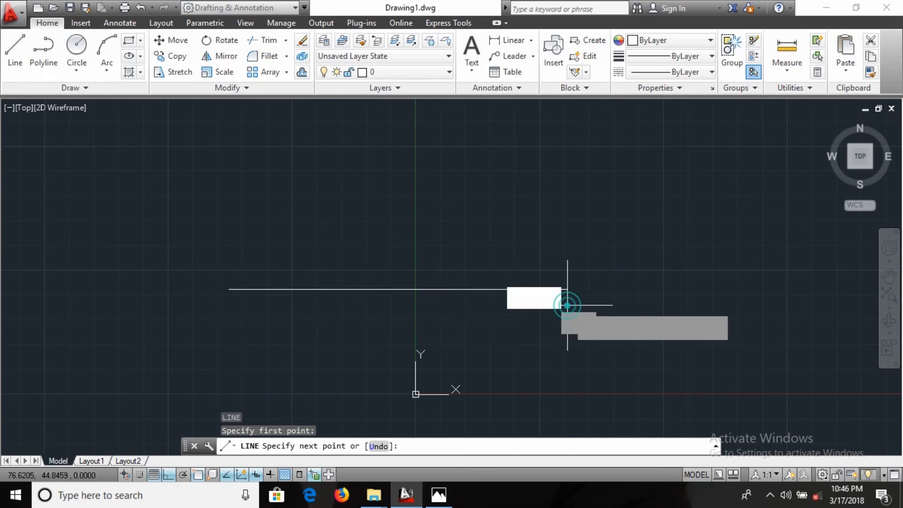
pyautogui.press('Escape')
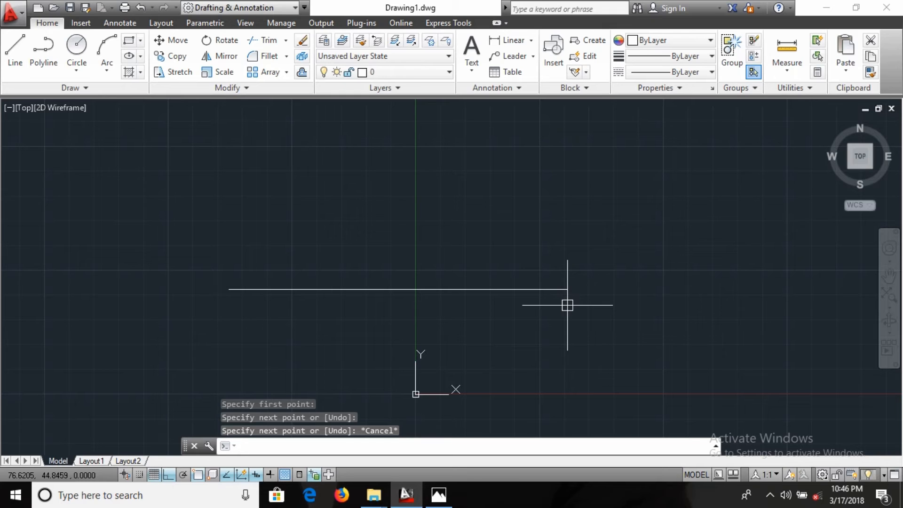
# Offset the horizontal line upward by a distance of 5
pyautogui.write('O')
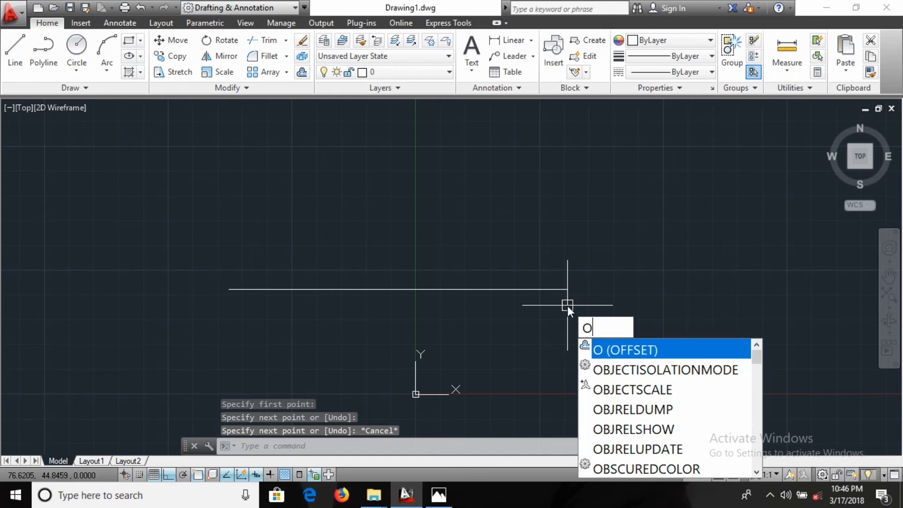
pyautogui.press('Return')
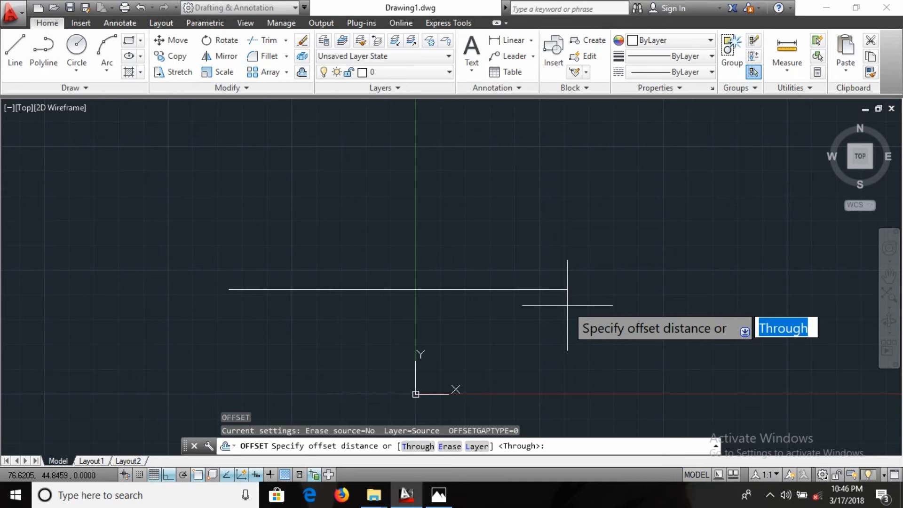
pyautogui.write('5')
pyautogui.press('Return')
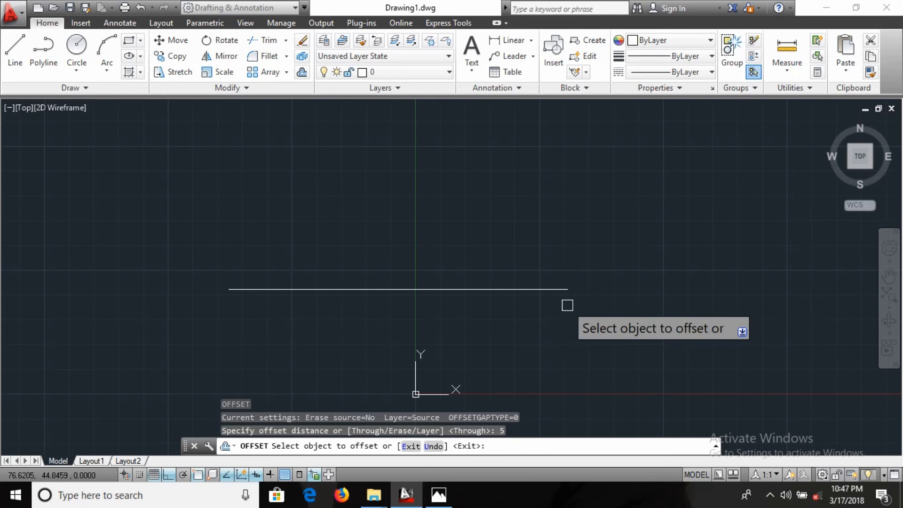
pyautogui.click(535, 288)
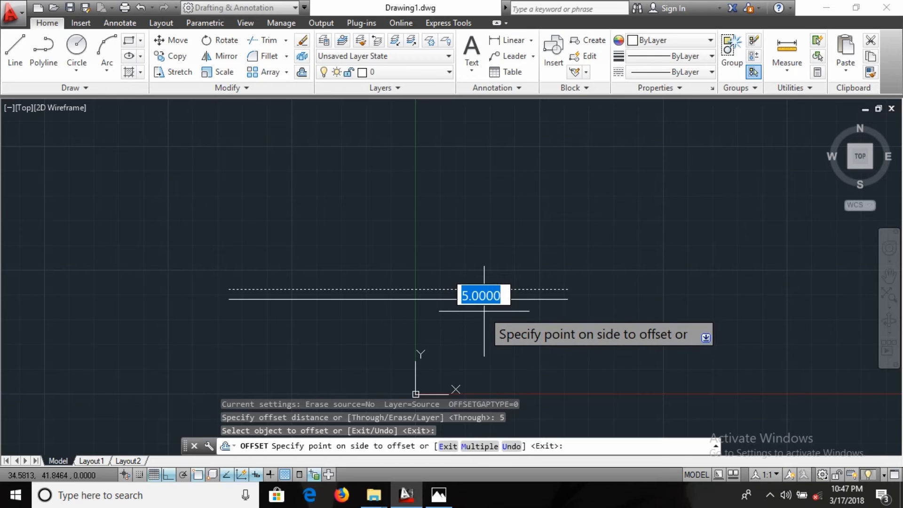
pyautogui.click(473, 244)
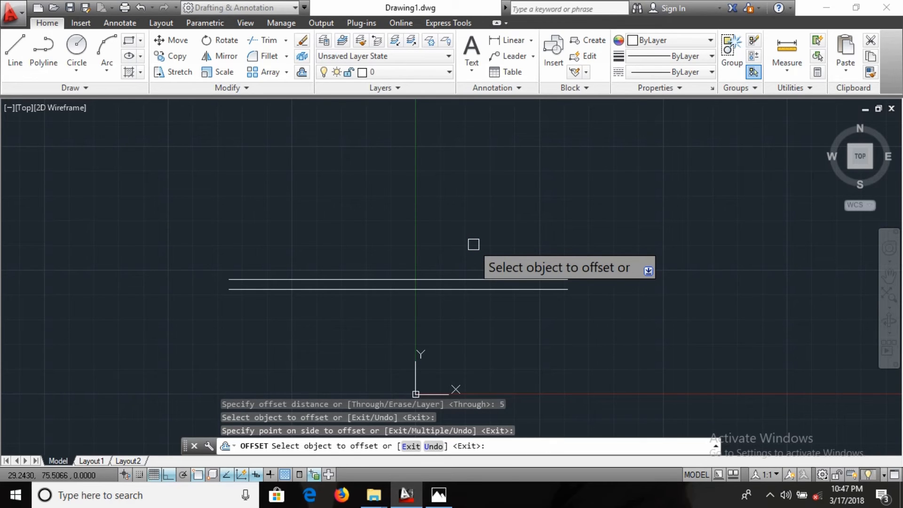
# Add two more parallel lines above, offsetting the topmost line upward by 5 each time
pyautogui.click(450, 280)
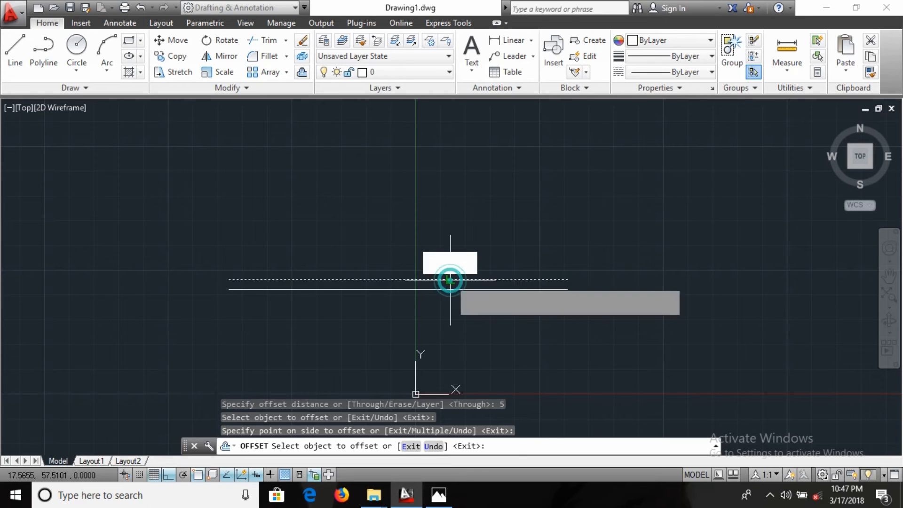
pyautogui.click(442, 197)
pyautogui.click(452, 270)
pyautogui.click(441, 222)
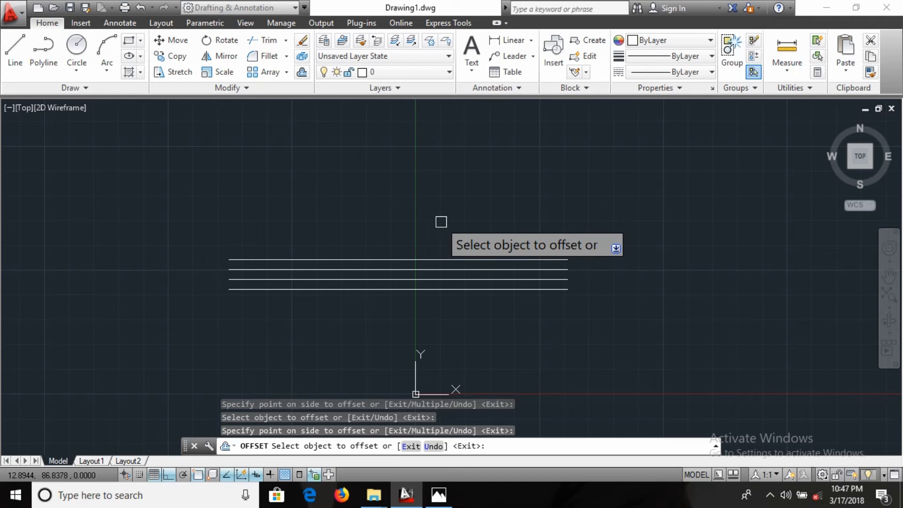
# Add two parallel lines below the original, offsetting the lowest line downward by 5 each time, and end the Offset command
pyautogui.click(422, 289)
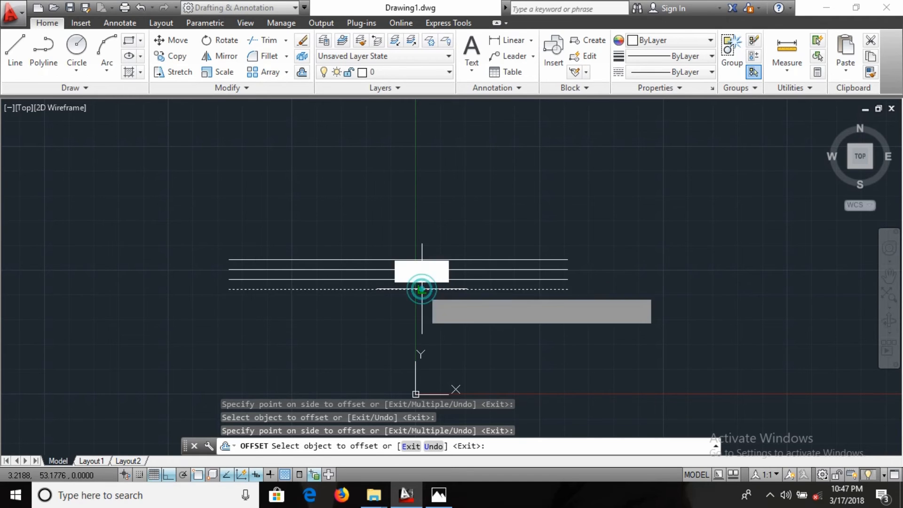
pyautogui.click(426, 301)
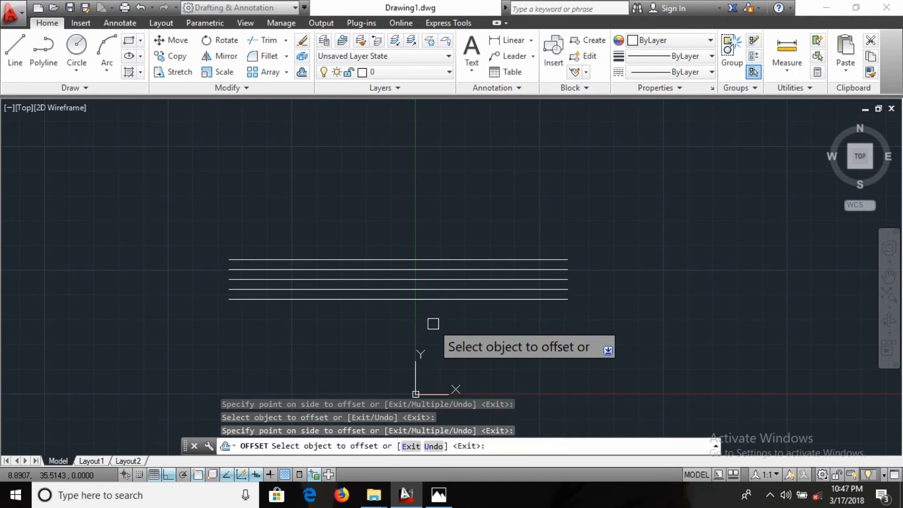
pyautogui.click(439, 299)
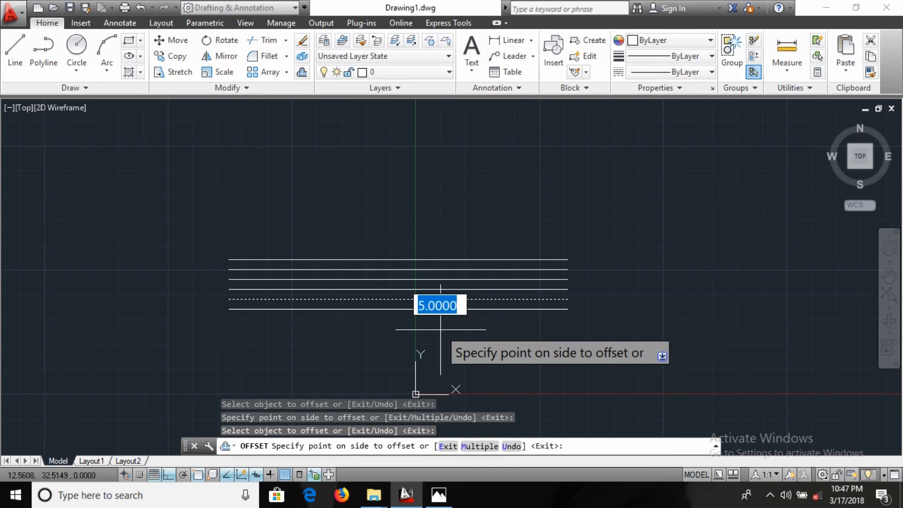
pyautogui.click(439, 316)
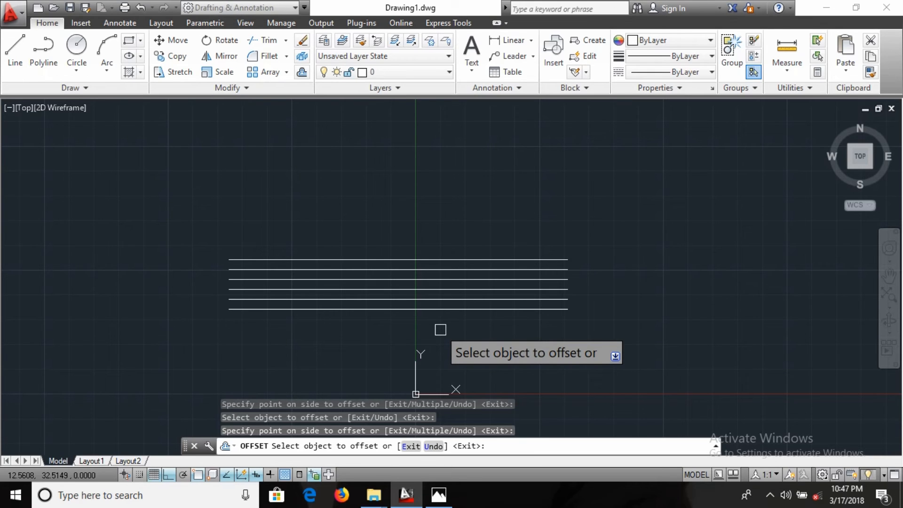
pyautogui.press('Escape')
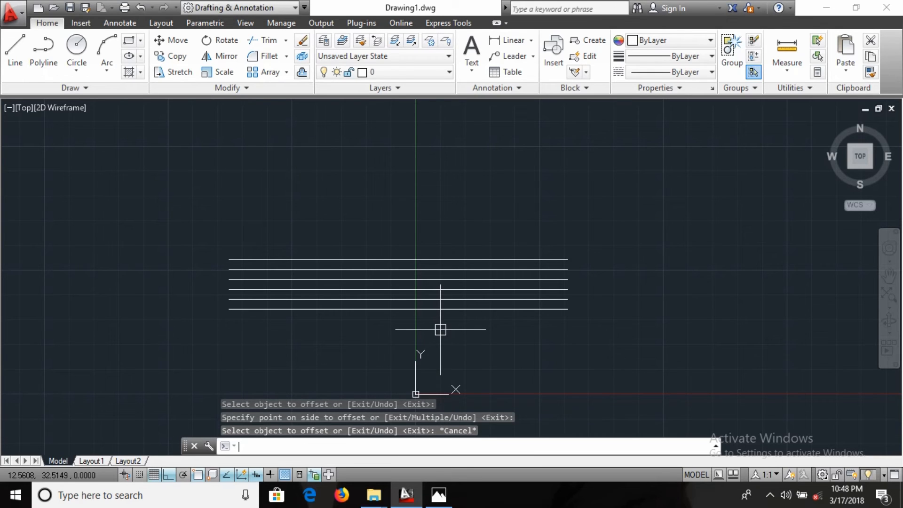
# Erase all the parallel lines and draw a horizontal line 100 units long, starting at about (-86, 60.5)
pyautogui.click(489, 328)
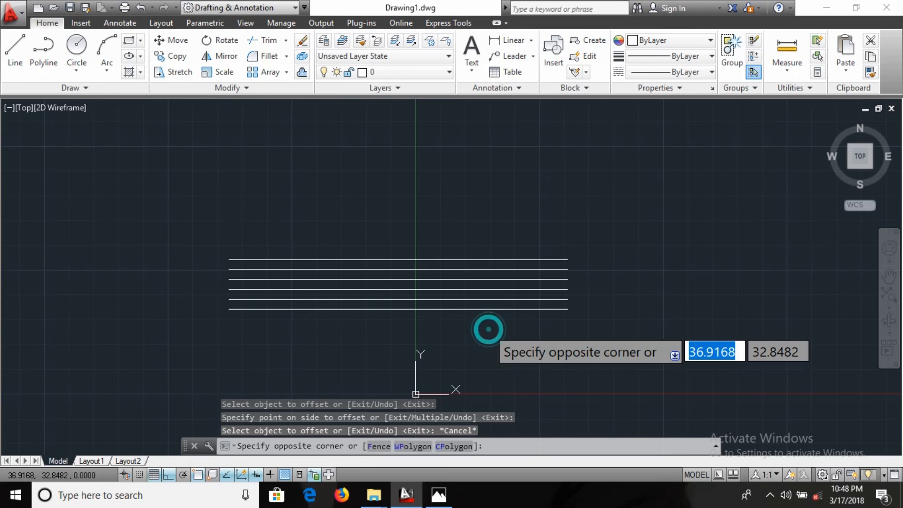
pyautogui.click(408, 250)
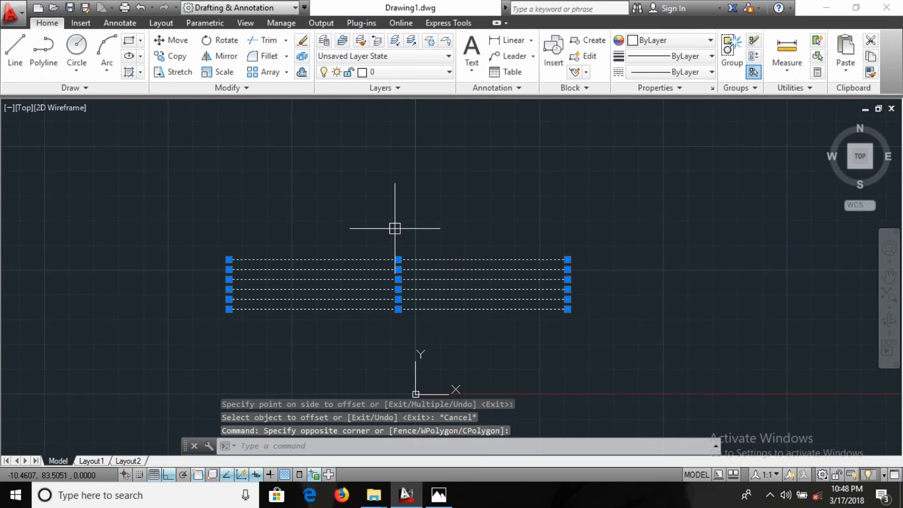
pyautogui.press('Delete')
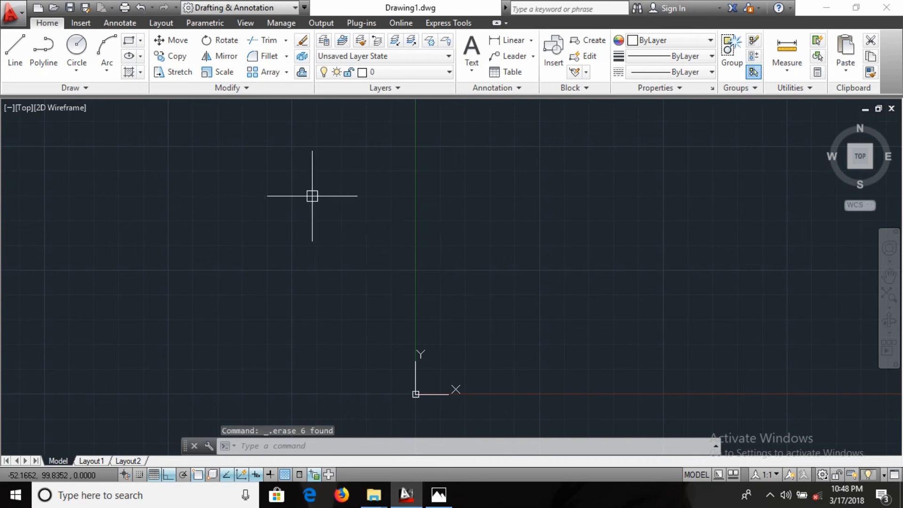
pyautogui.write('l')
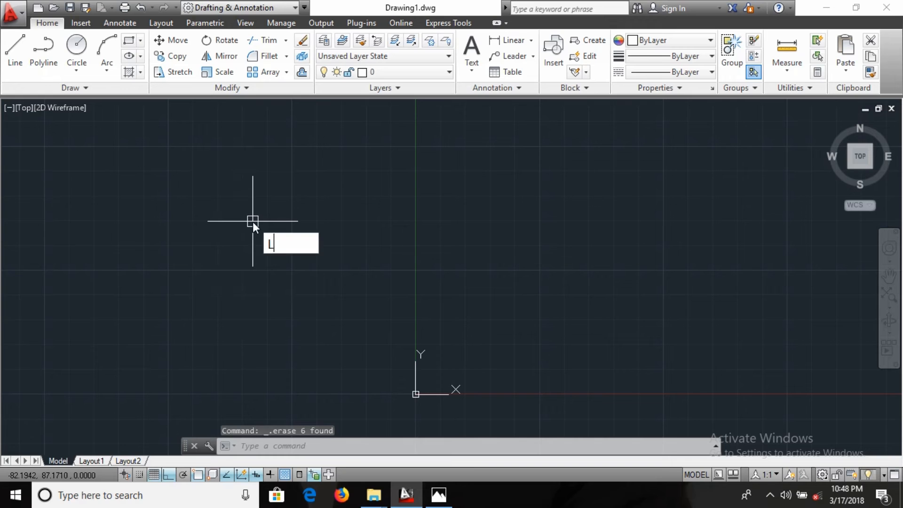
pyautogui.press('Return')
pyautogui.click(245, 274)
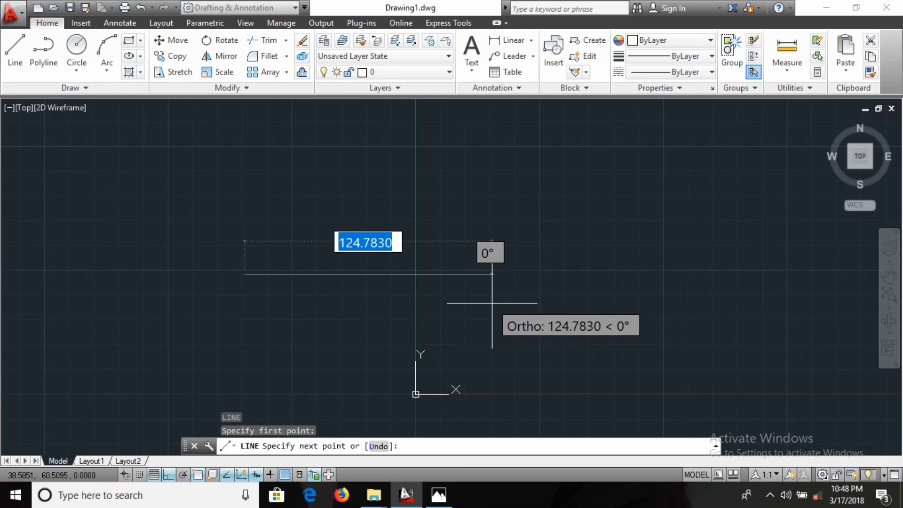
pyautogui.write('100.')
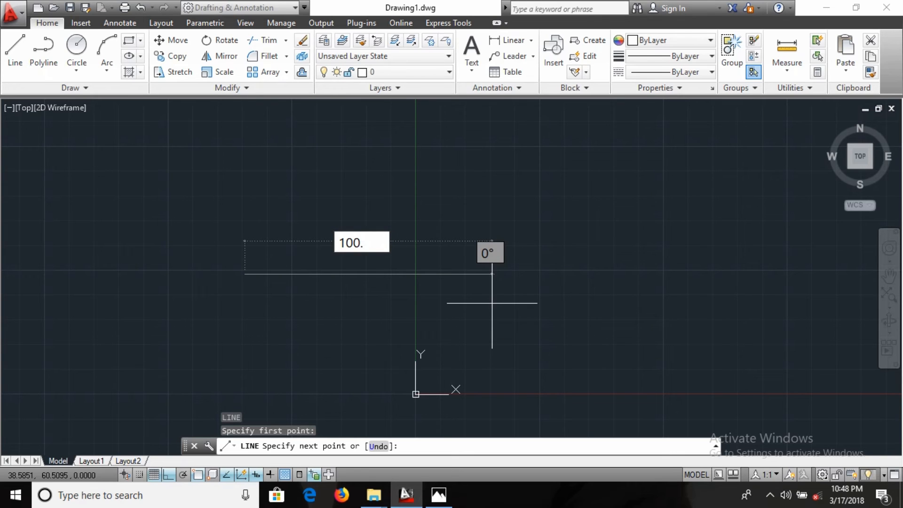
pyautogui.press('Return')
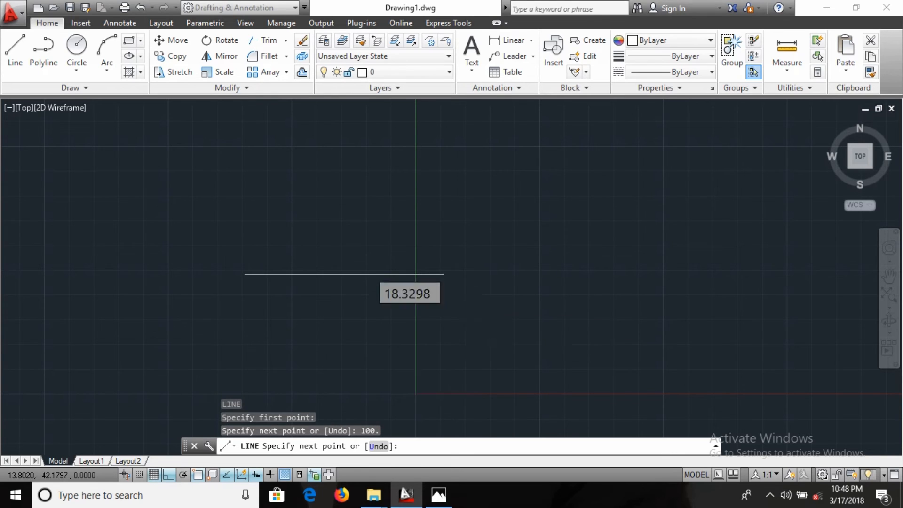
pyautogui.press('Escape')
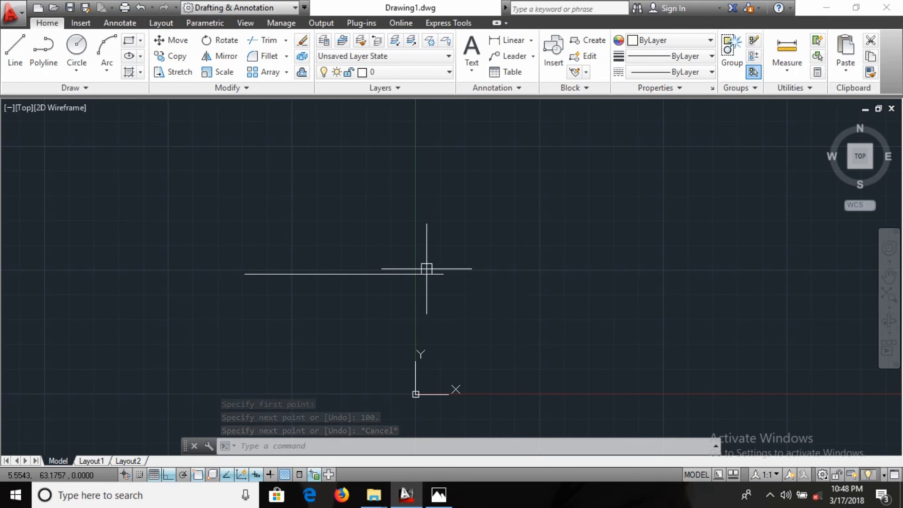
# Scale the horizontal line by a factor of 1.5, using its right endpoint as the base point
pyautogui.write('SC')
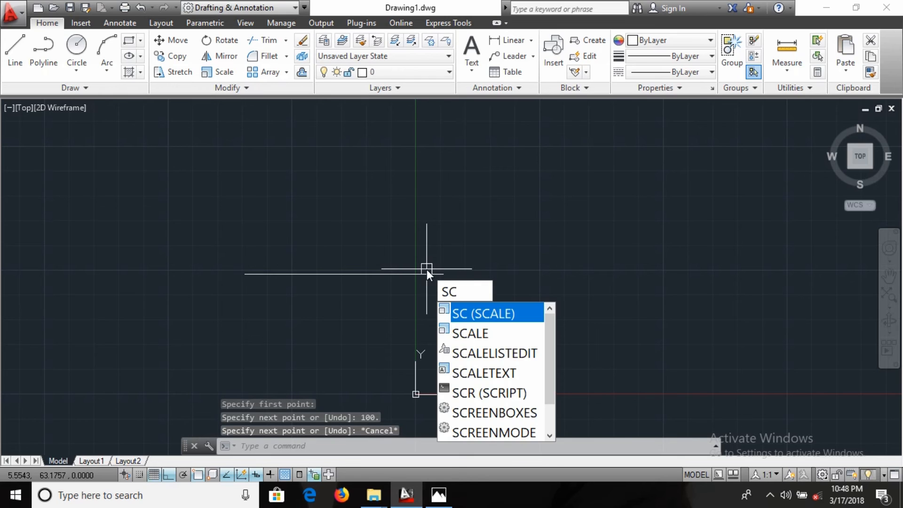
pyautogui.press('Return')
pyautogui.click(416, 272)
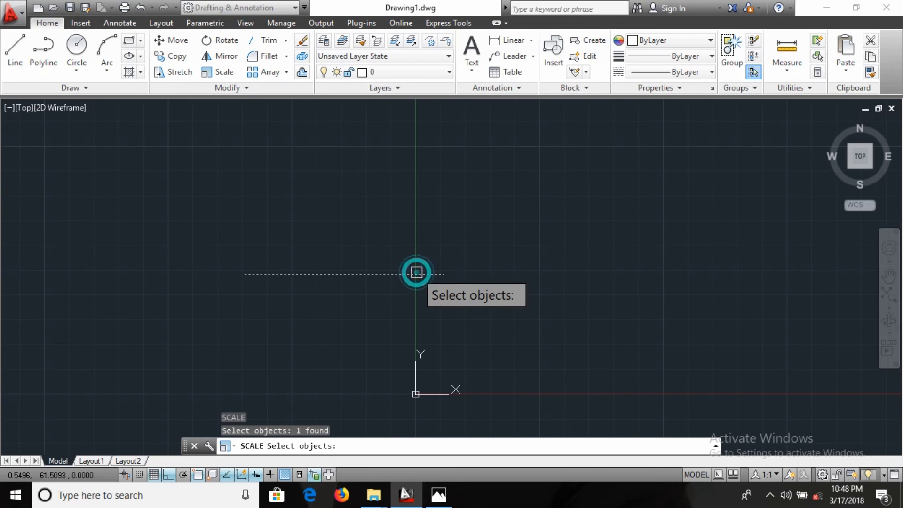
pyautogui.press('Return')
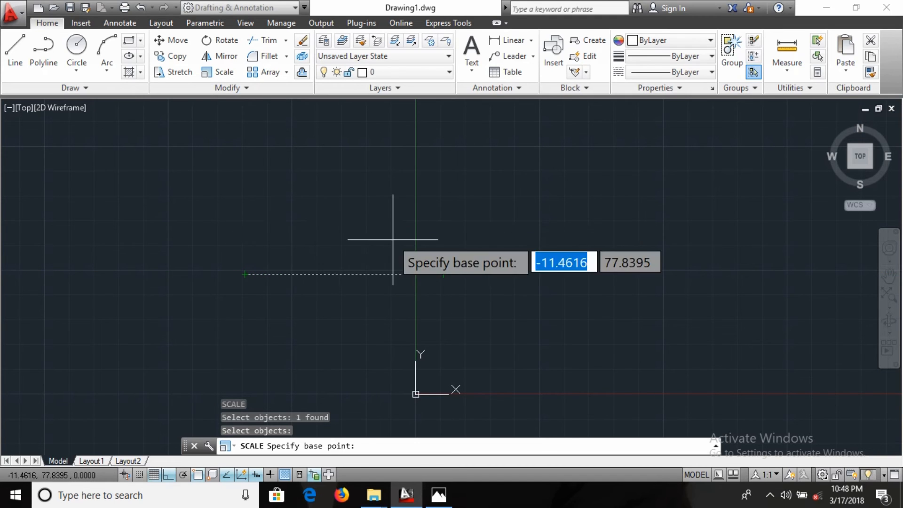
pyautogui.click(445, 269)
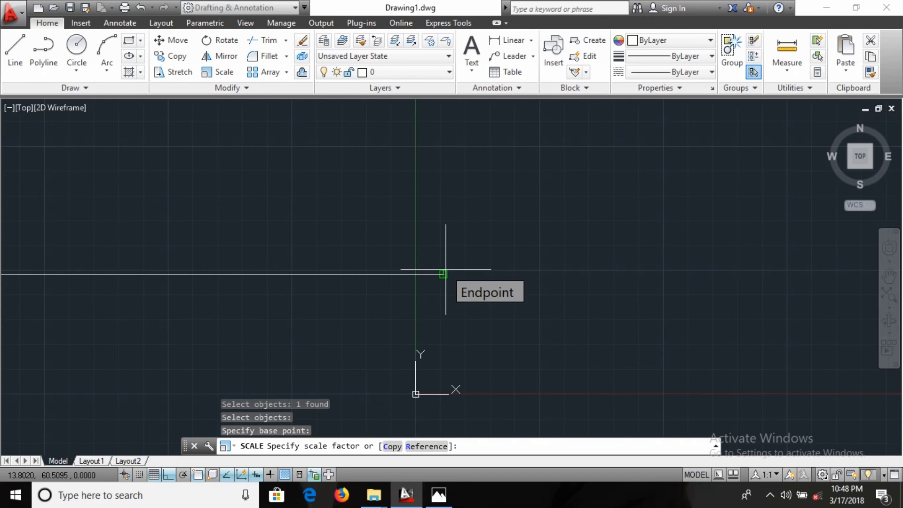
pyautogui.write('1.5')
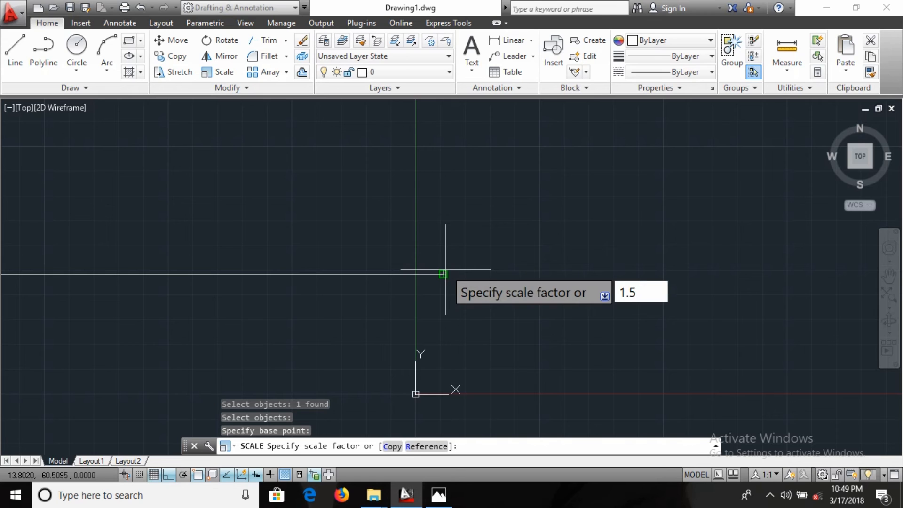
pyautogui.press('Return')
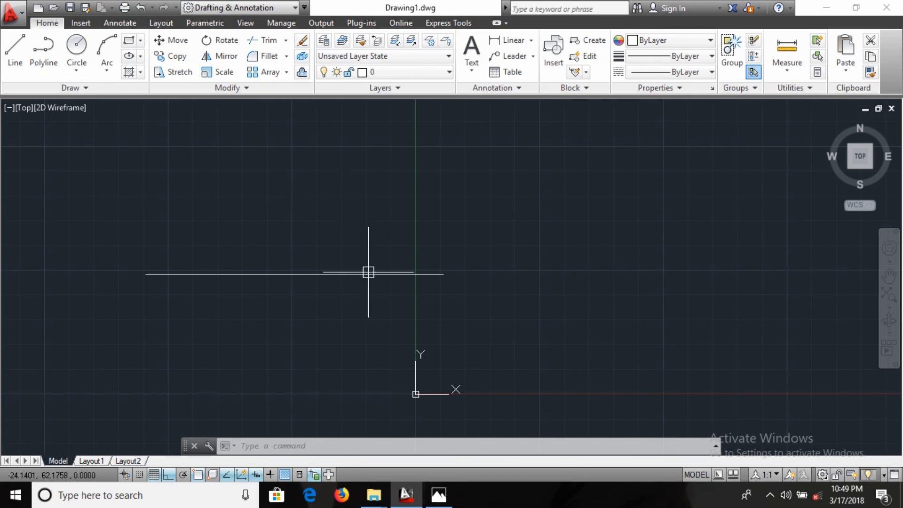
# Erase the scaled horizontal line
pyautogui.click(372, 304)
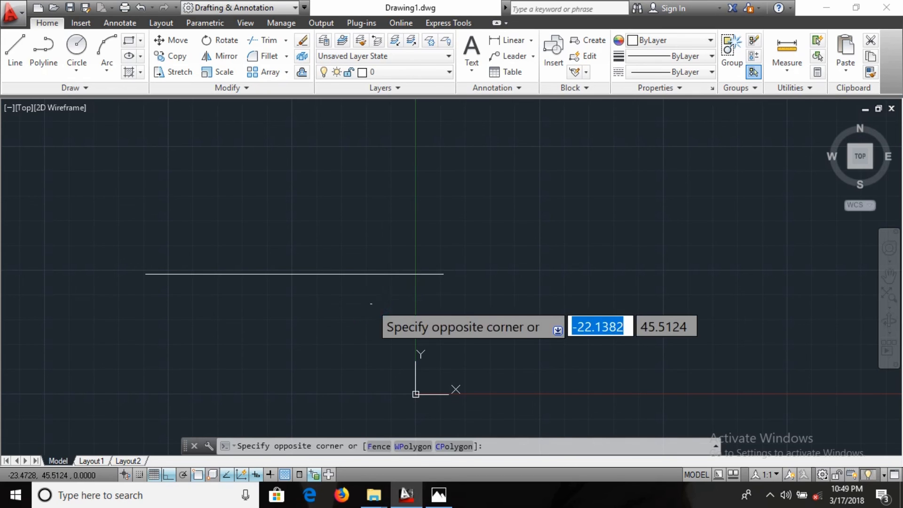
pyautogui.click(286, 250)
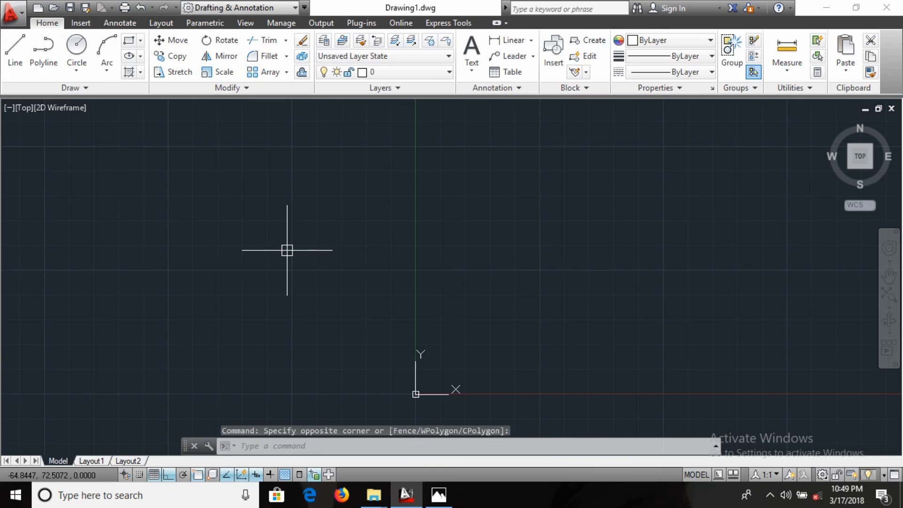
pyautogui.press('Delete')
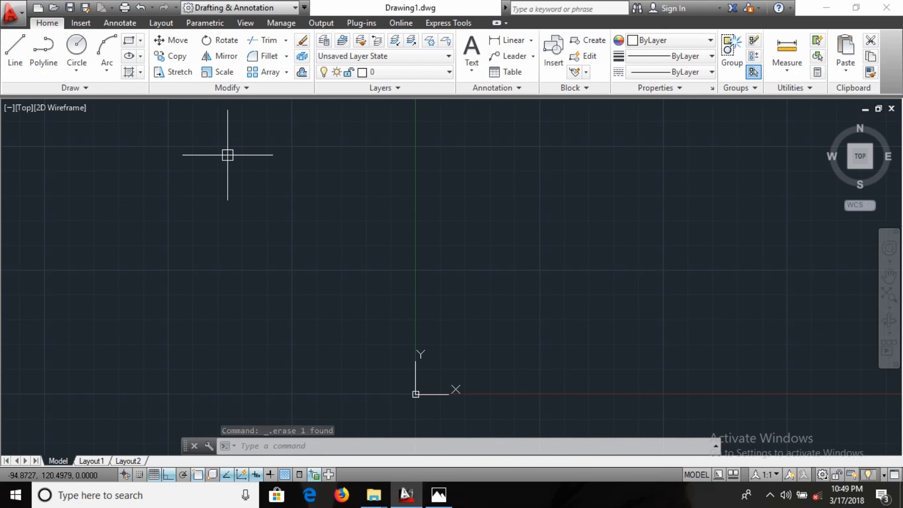
# Draw an L-shape from two lines: about 44 units vertically downward, continuing horizontally right to about (-46.5, 67.5)
pyautogui.write('l')
pyautogui.press('Return')
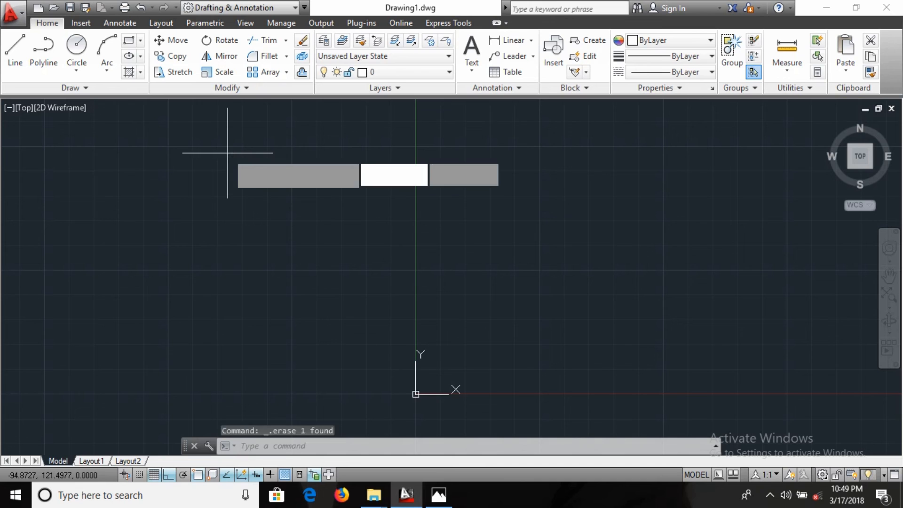
pyautogui.click(239, 171)
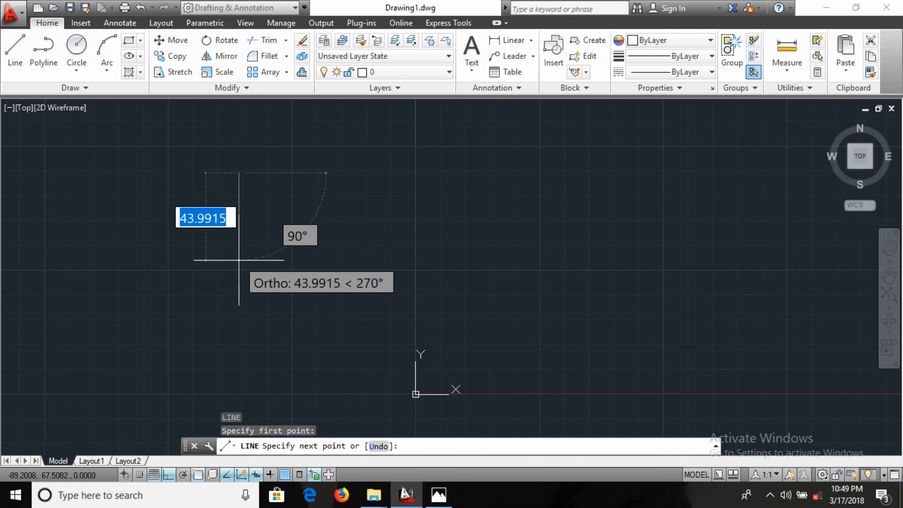
pyautogui.click(239, 259)
pyautogui.click(323, 260)
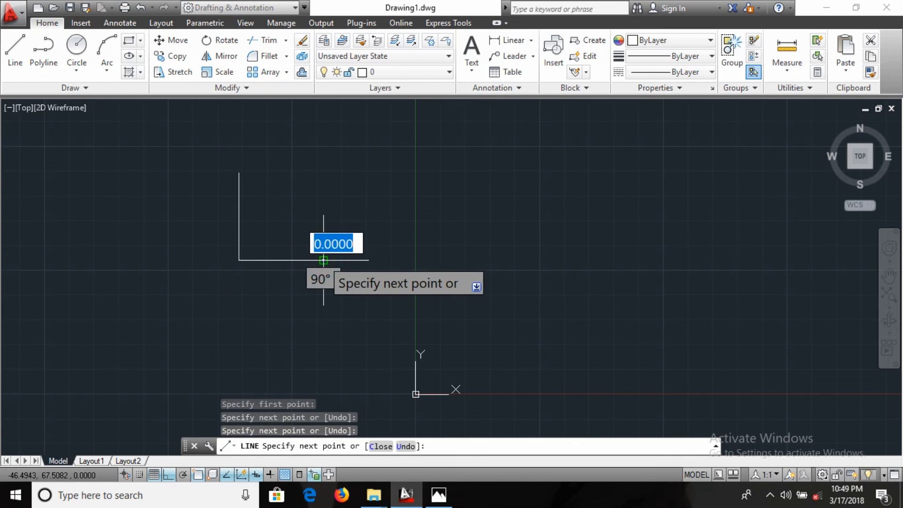
pyautogui.press('Escape')
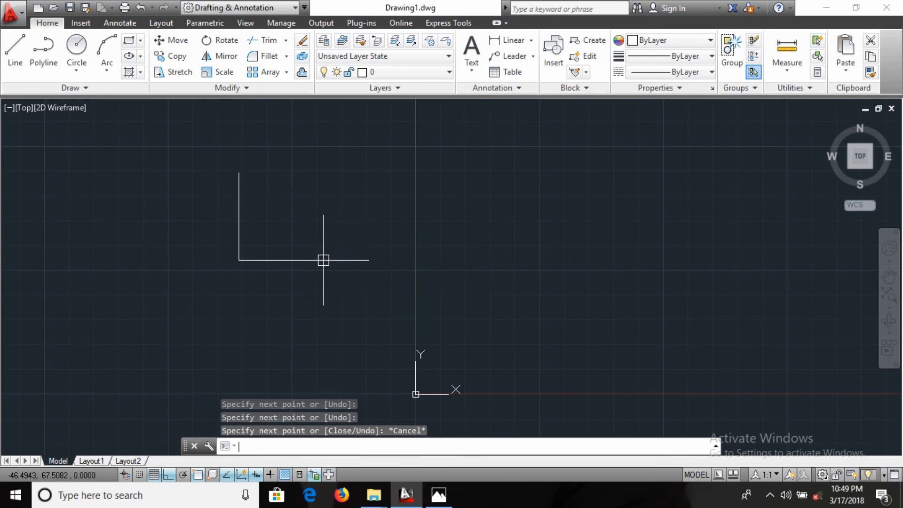
pyautogui.click(272, 267)
pyautogui.write('F')
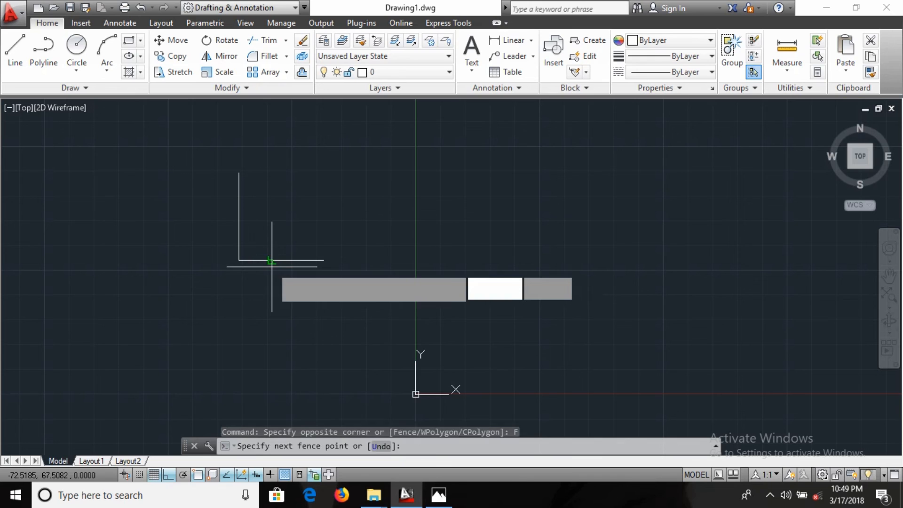
pyautogui.press('Return')
pyautogui.write('R')
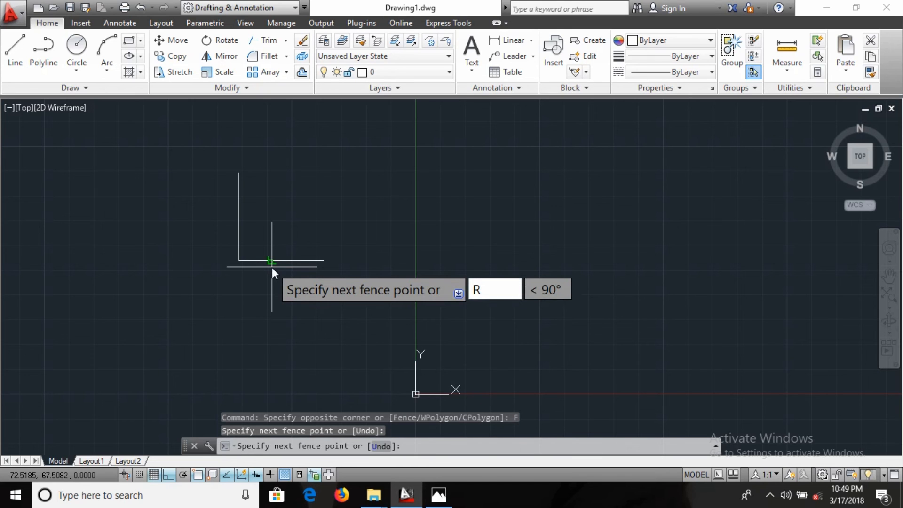
pyautogui.press('Return')
pyautogui.press('Escape')
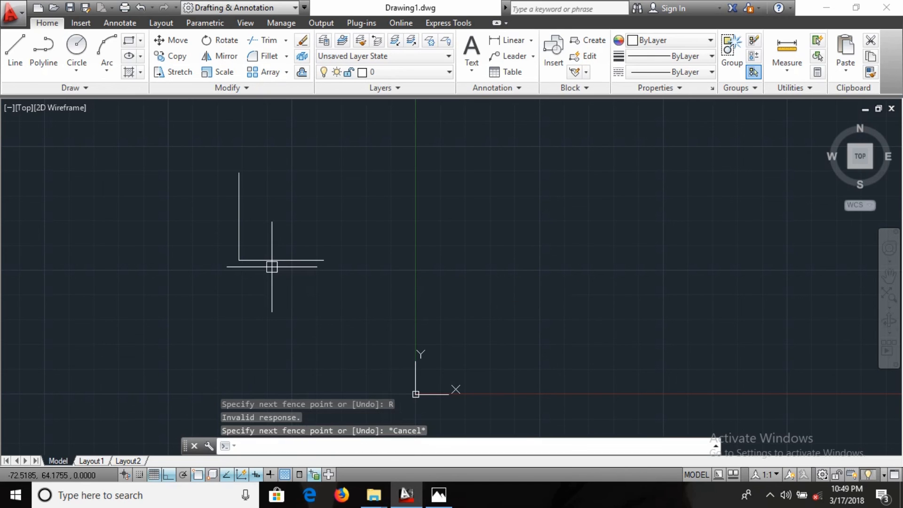
# Fillet the corner between the L-shape's horizontal and vertical lines with a radius of 5
pyautogui.write('F')
pyautogui.press('Return')
pyautogui.write('R')
pyautogui.press('Return')
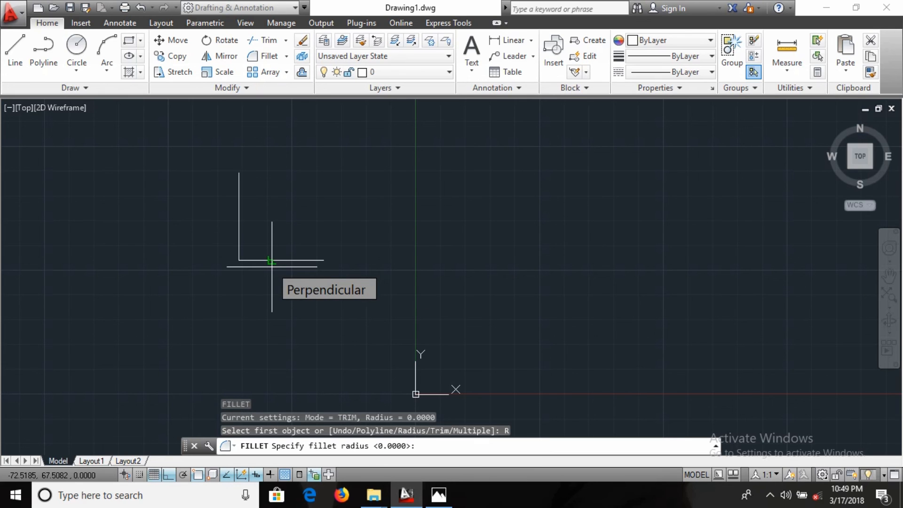
pyautogui.write('5')
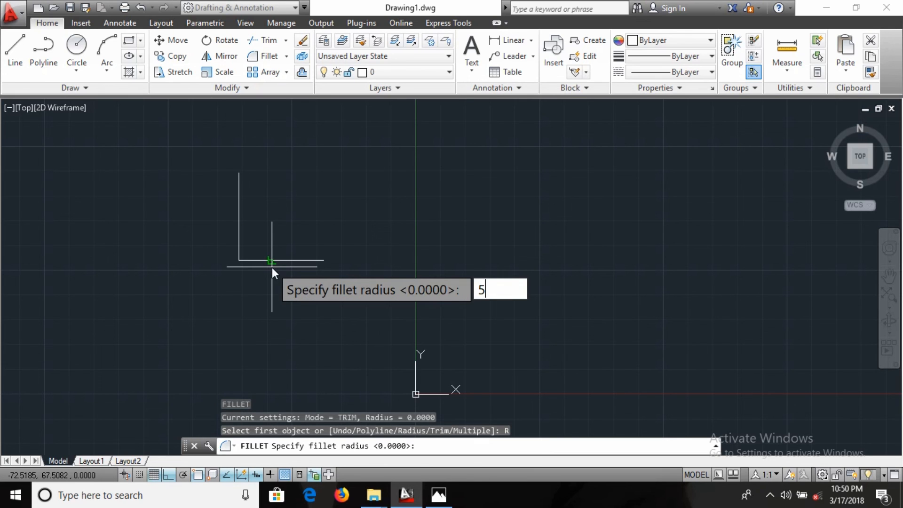
pyautogui.press('Return')
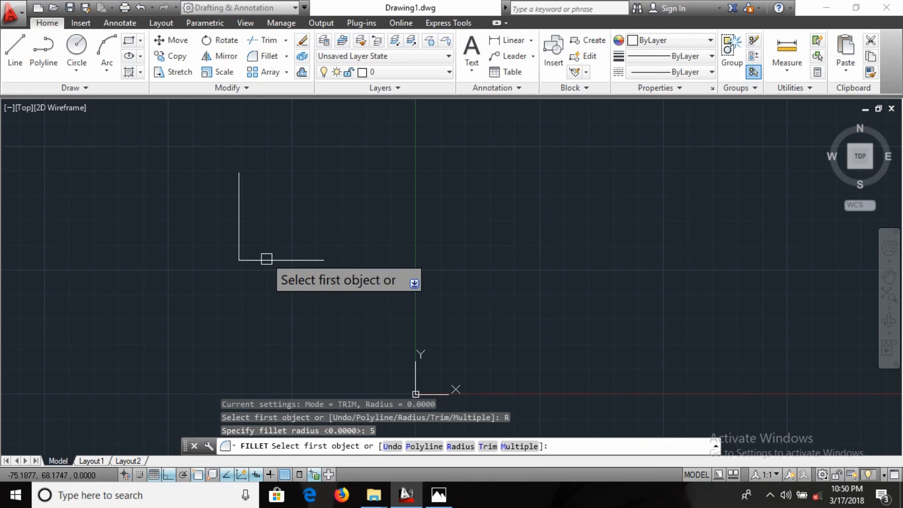
pyautogui.click(263, 258)
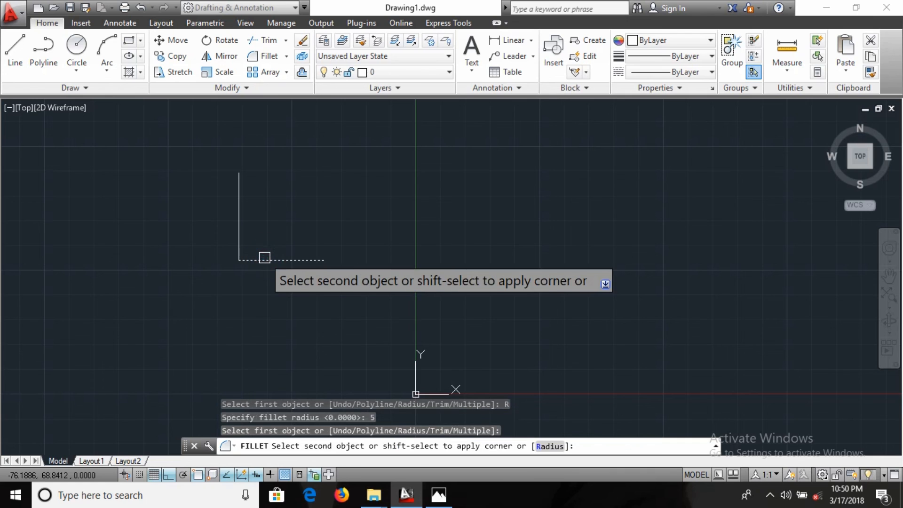
pyautogui.click(243, 237)
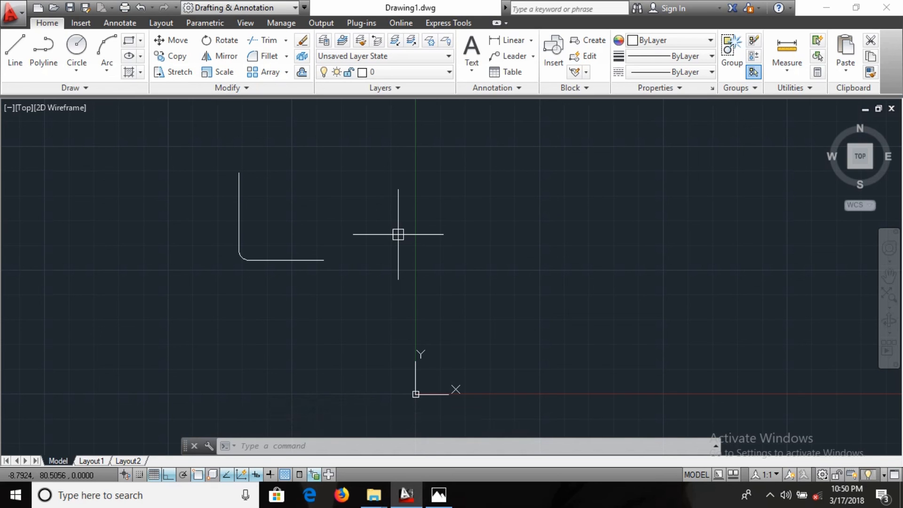
# Draw a separate vertical line to the right of the filleted L-shape, running downward to about (-17, 83)
pyautogui.write('l')
pyautogui.press('Return')
pyautogui.click(381, 166)
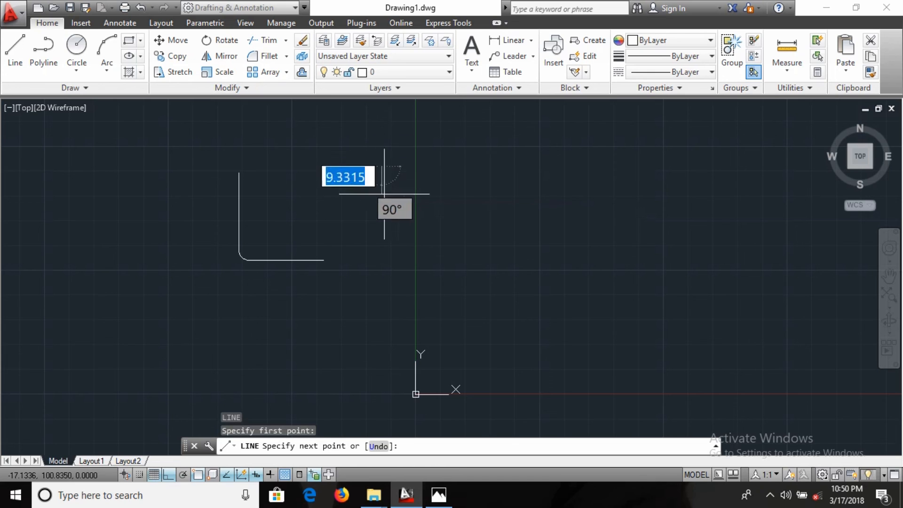
pyautogui.click(381, 230)
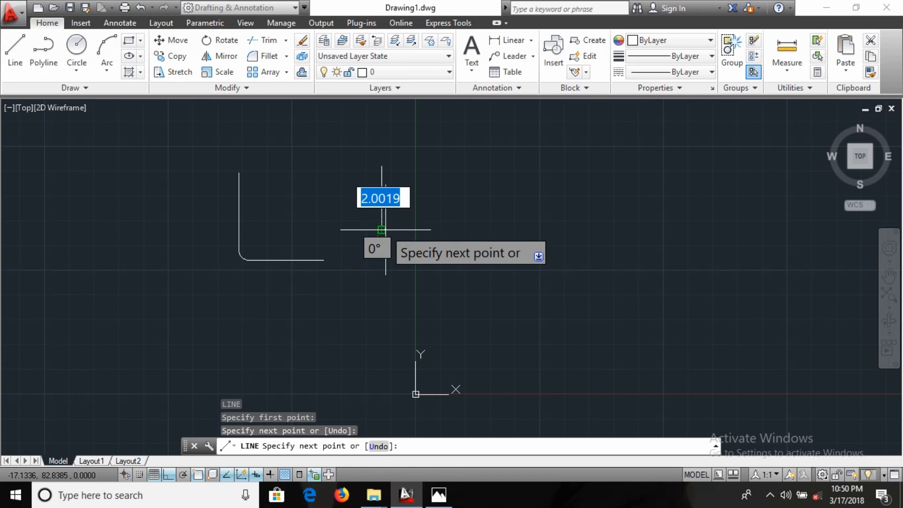
pyautogui.press('Escape')
# Draw a horizontal line below the new vertical line, from about (-17, 65) to (24, 65), leaving a gap between them
pyautogui.write('l')
pyautogui.press('Return')
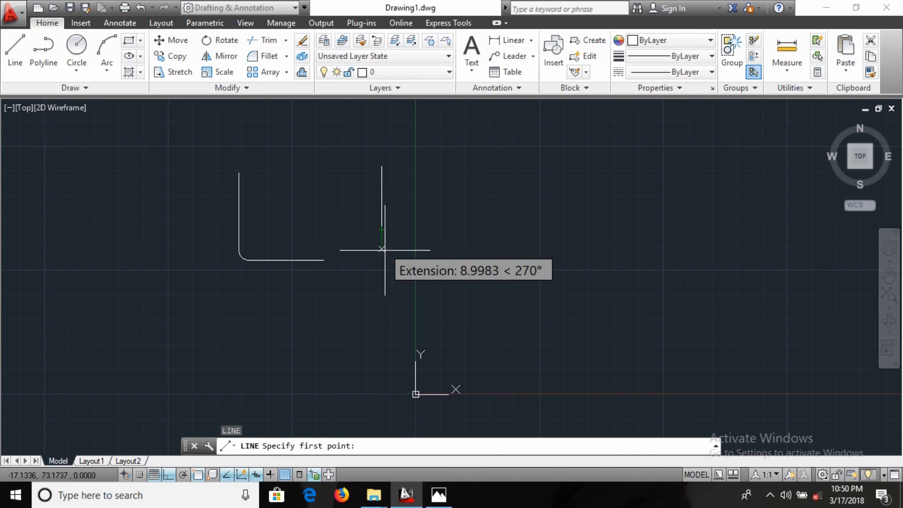
pyautogui.click(386, 264)
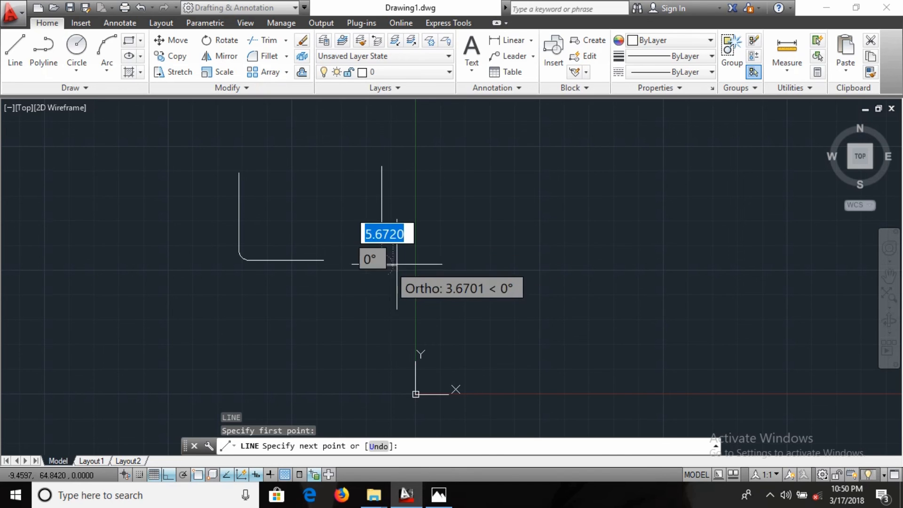
pyautogui.click(463, 259)
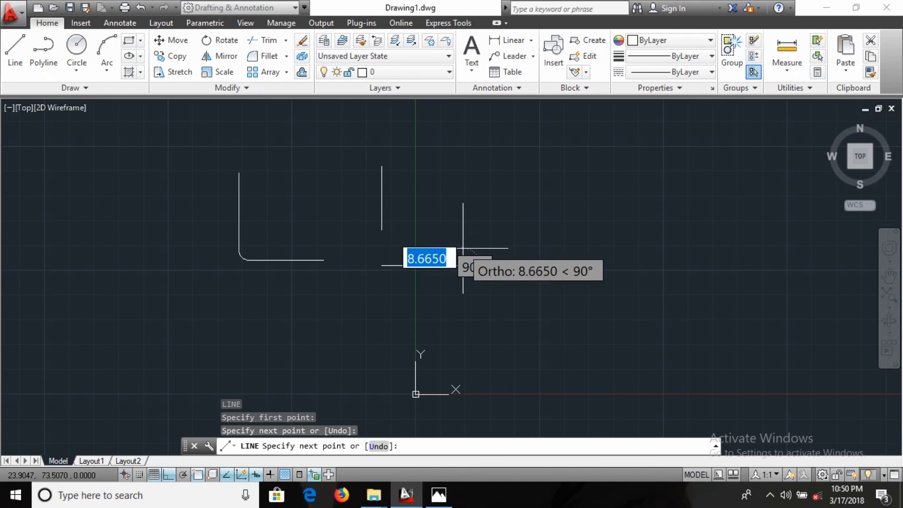
pyautogui.press('Escape')
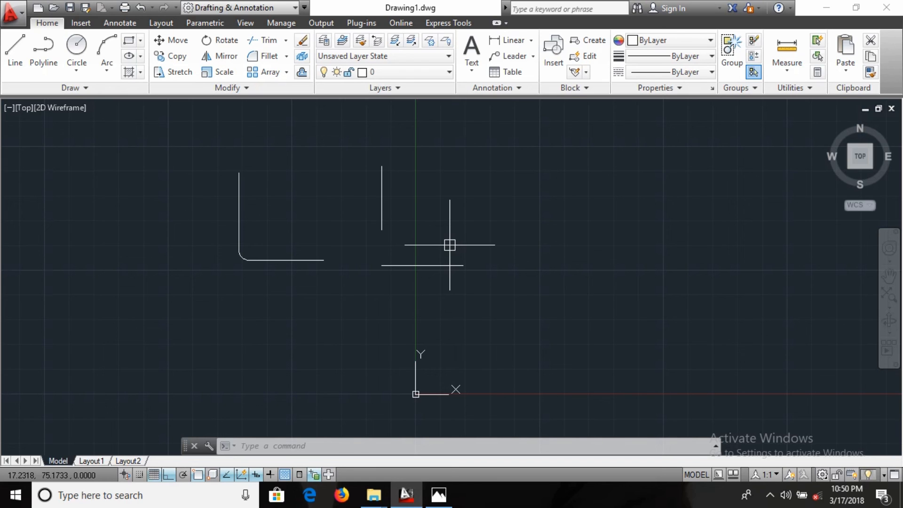
# Fillet the separate horizontal and vertical lines with the radius of 5 so they join in a rounded corner
pyautogui.write('F')
pyautogui.press('Return')
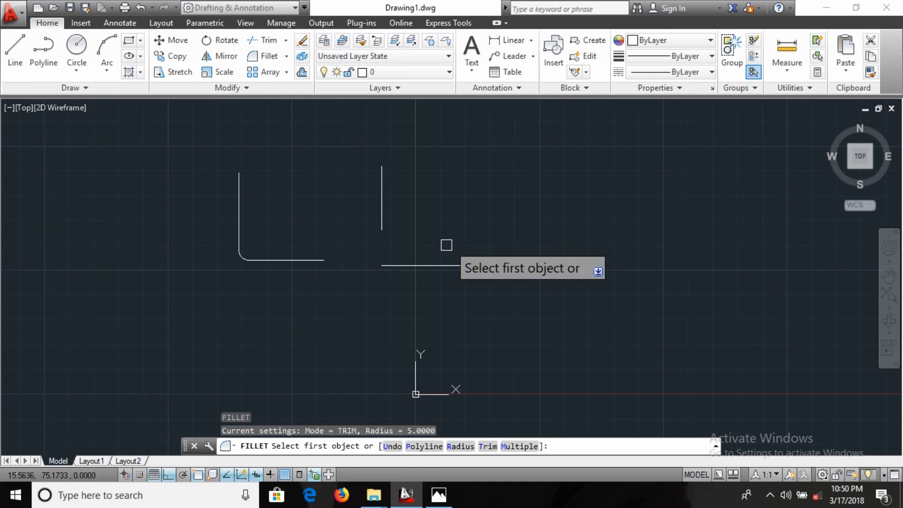
pyautogui.click(412, 264)
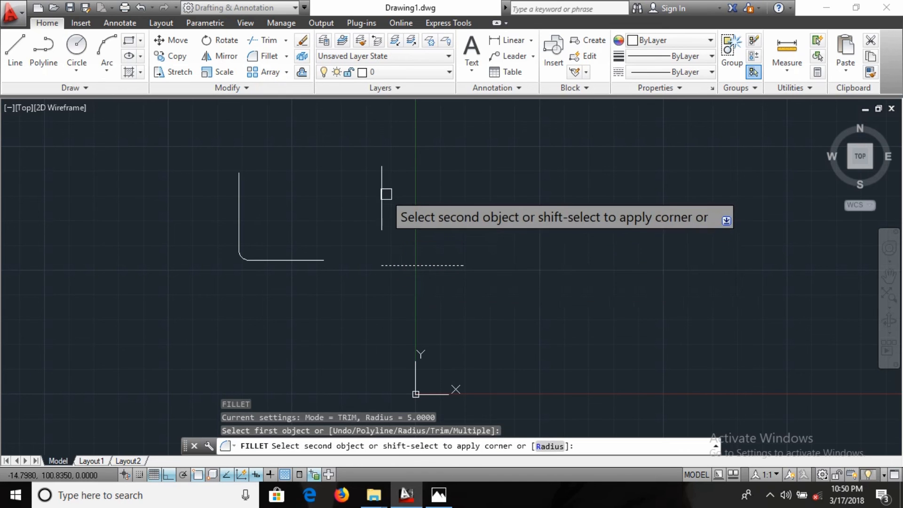
pyautogui.click(382, 196)
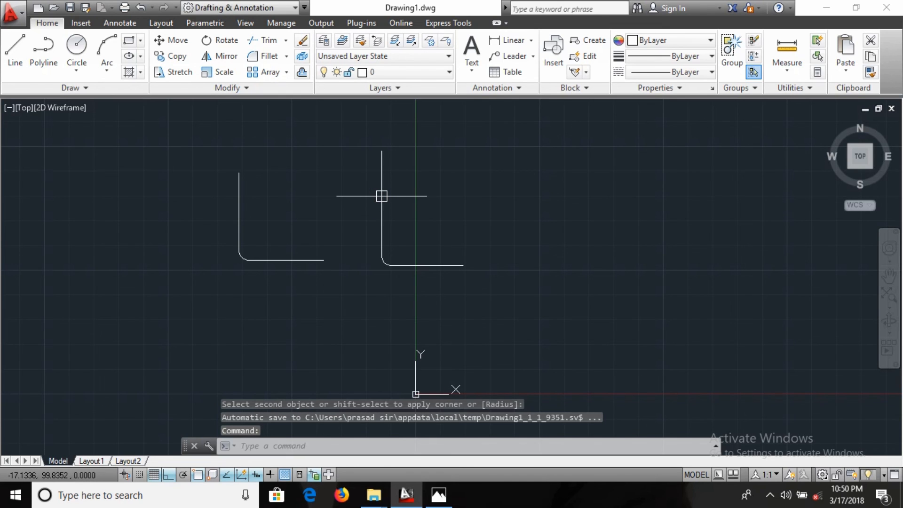